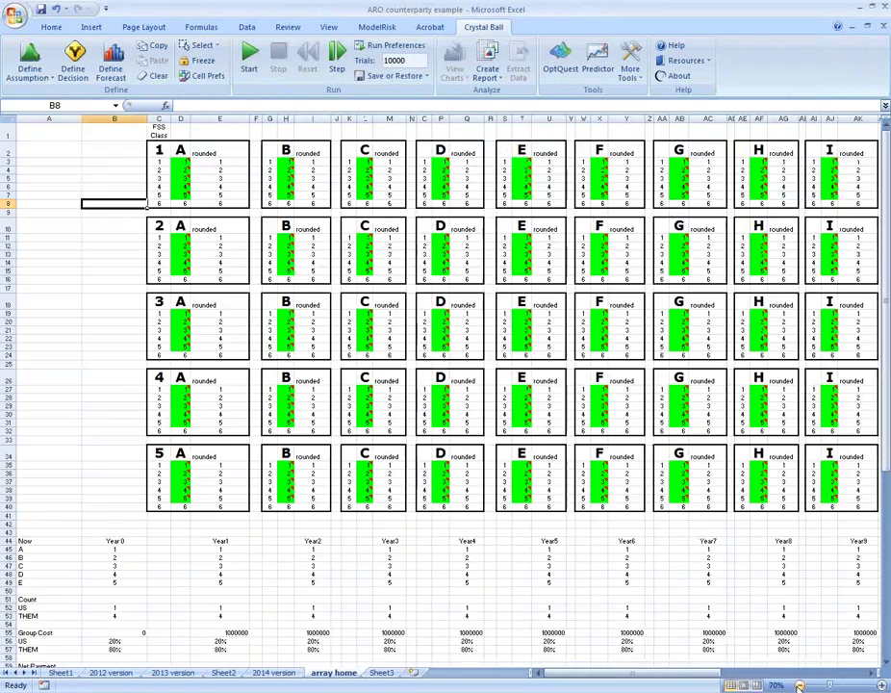
left_click(799, 684)
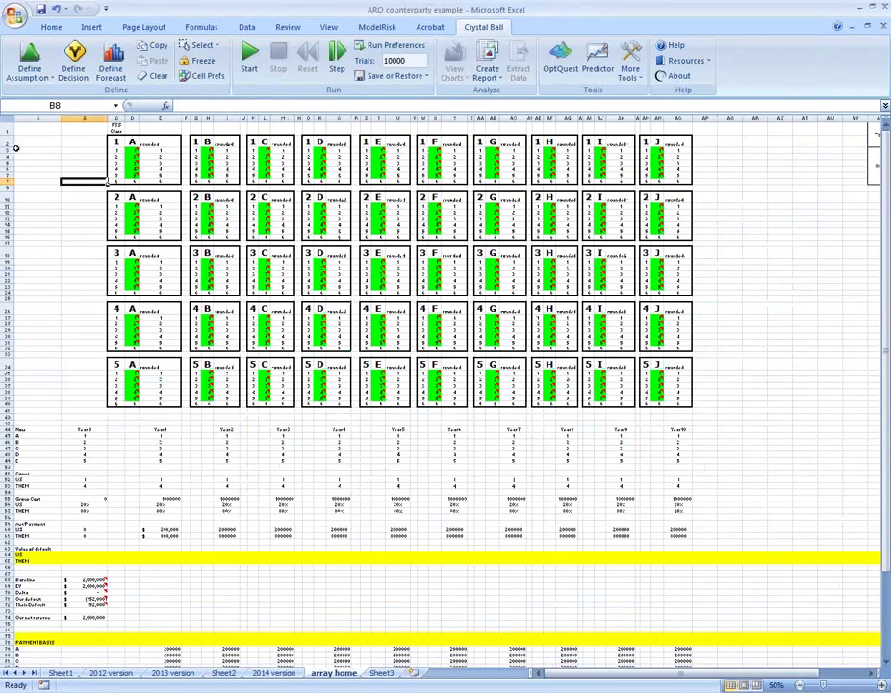
left_click(43, 151)
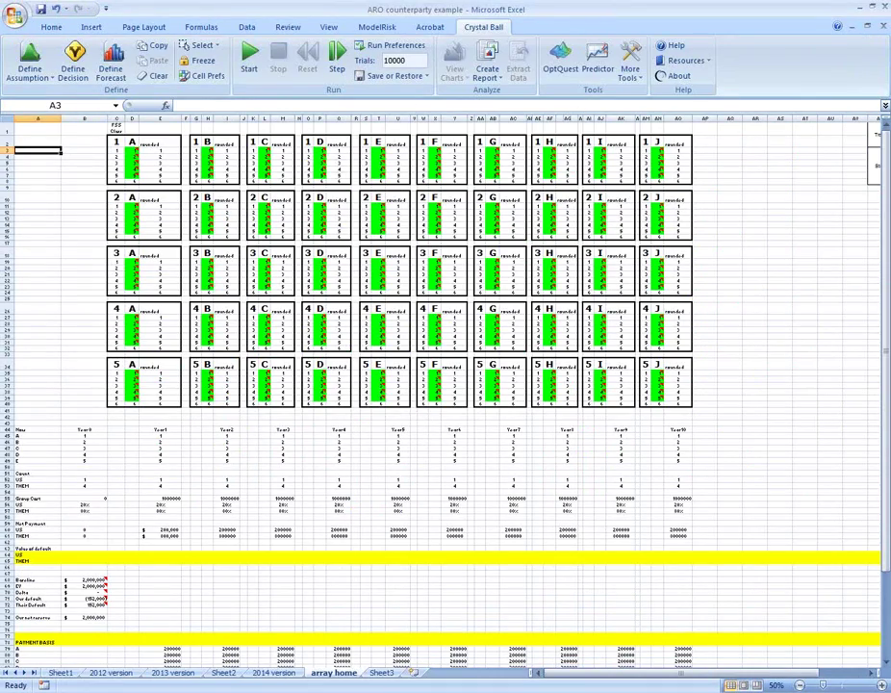
left_click(882, 685)
left_click(883, 686)
left_click(882, 685)
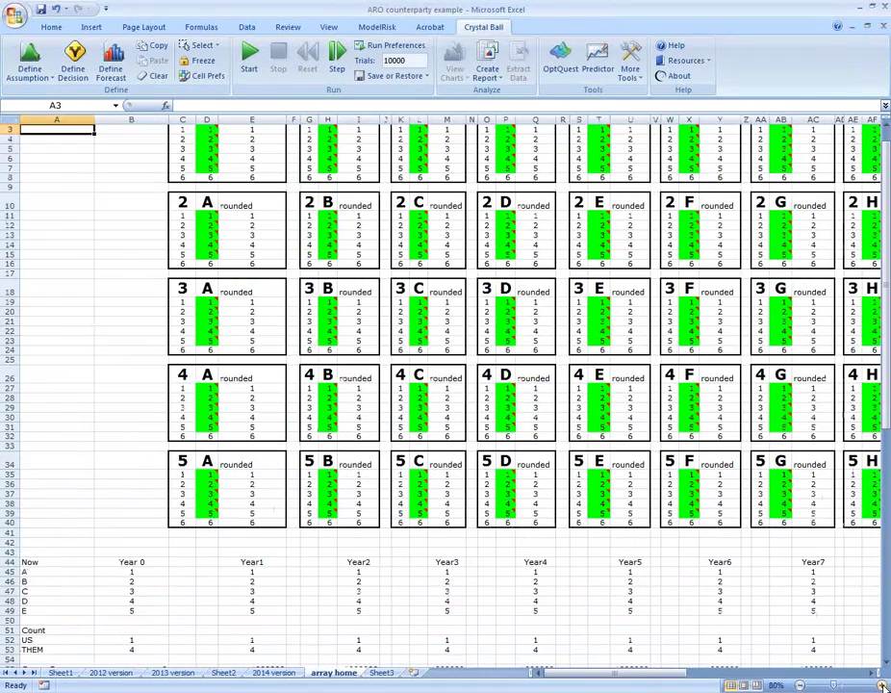
left_click(883, 686)
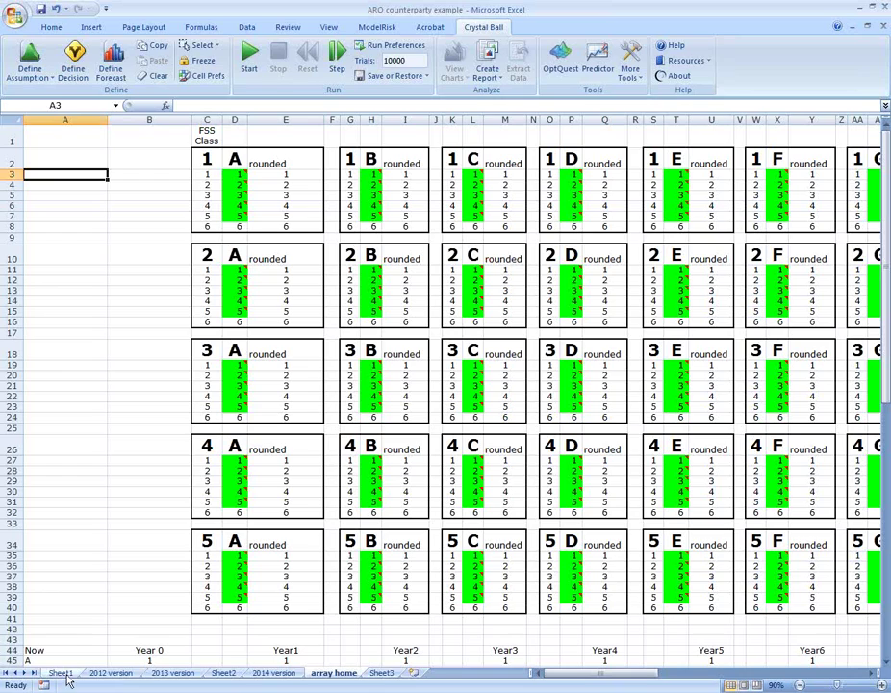
left_click(236, 205)
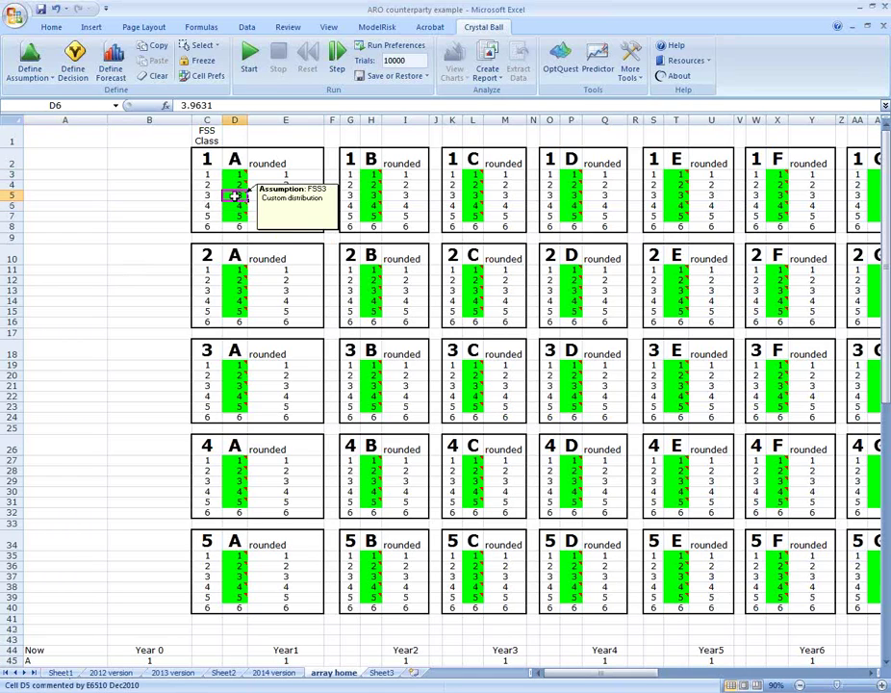
left_click(234, 194)
left_click(29, 58)
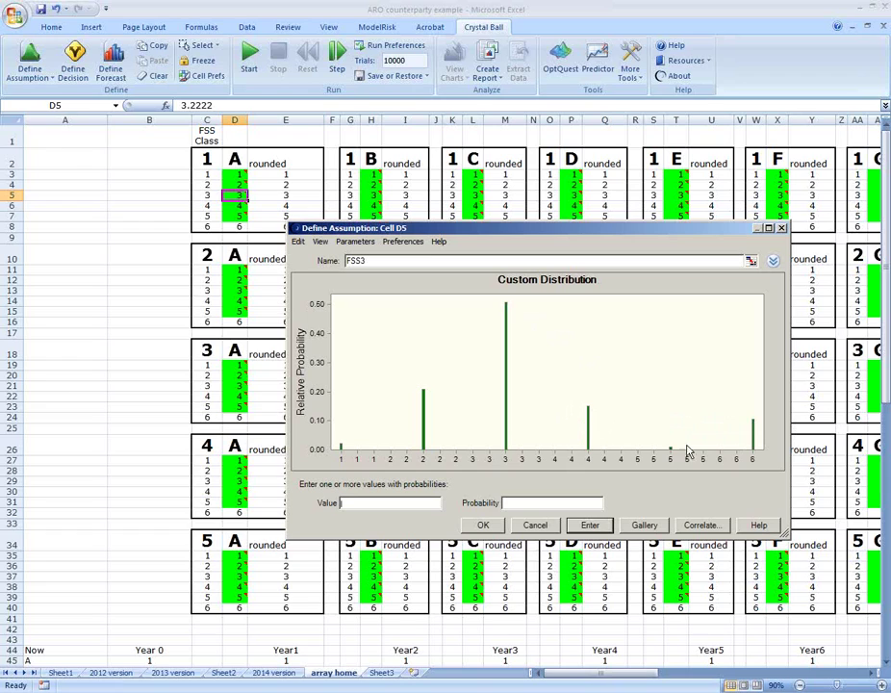
left_click(535, 526)
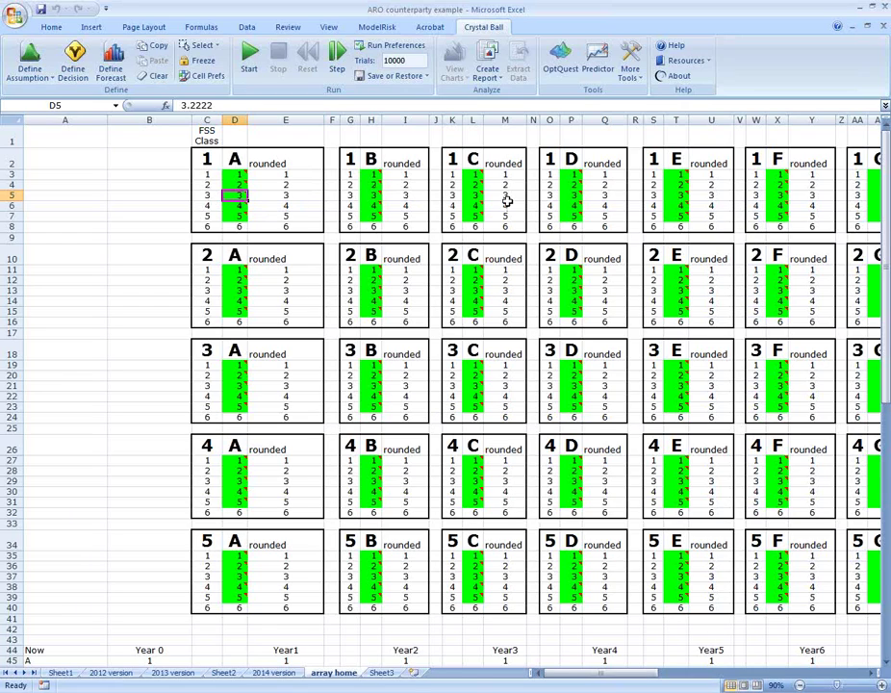
left_click(402, 175)
- Review the rounding formulas and G4 assumption, then bring rows down to row 46 into view
key("Down")
key("Down")
left_click(354, 187)
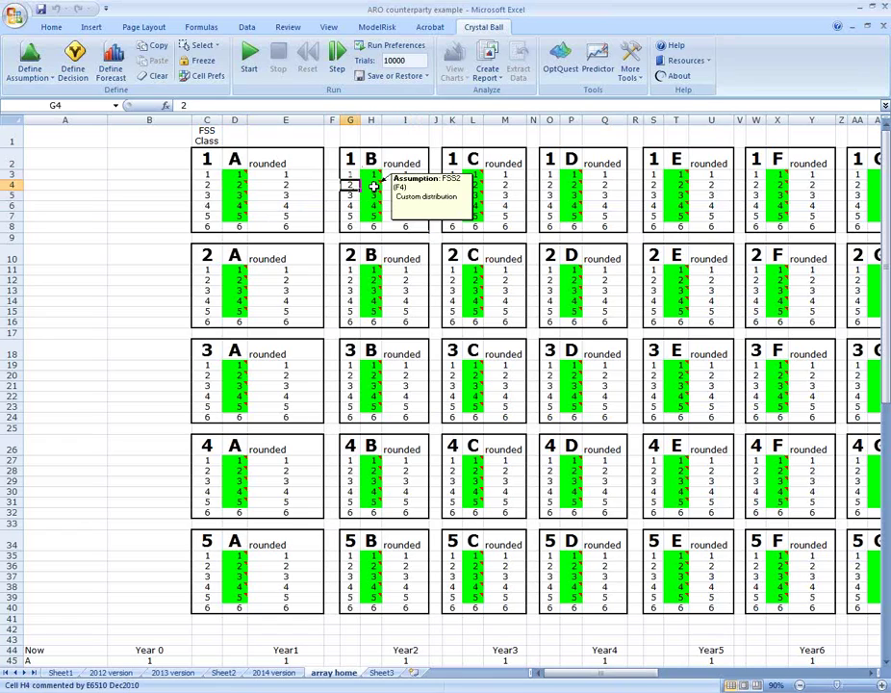
left_click(407, 271)
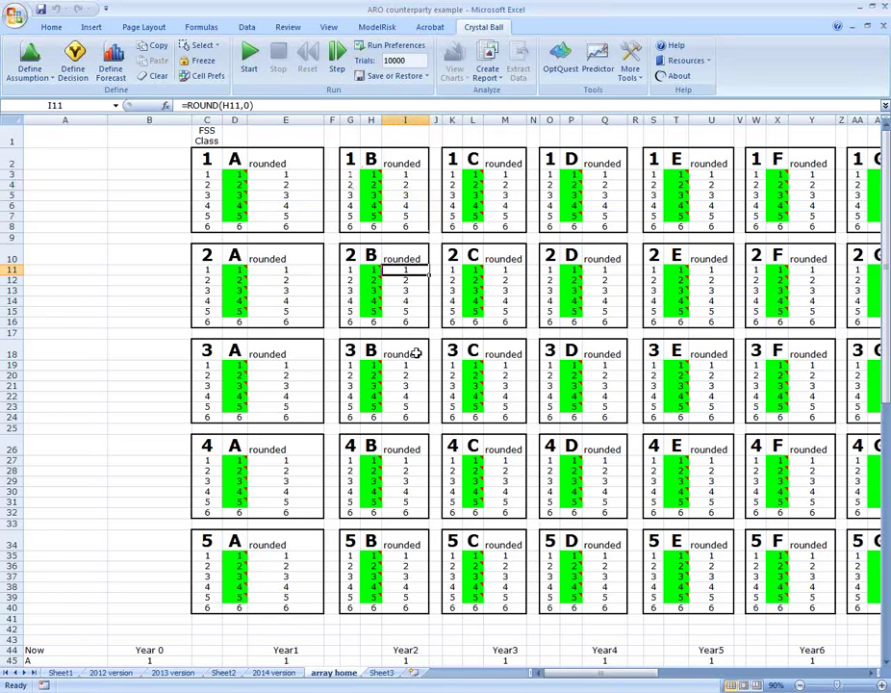
left_click(234, 134)
left_click_drag(354, 134, 582, 138)
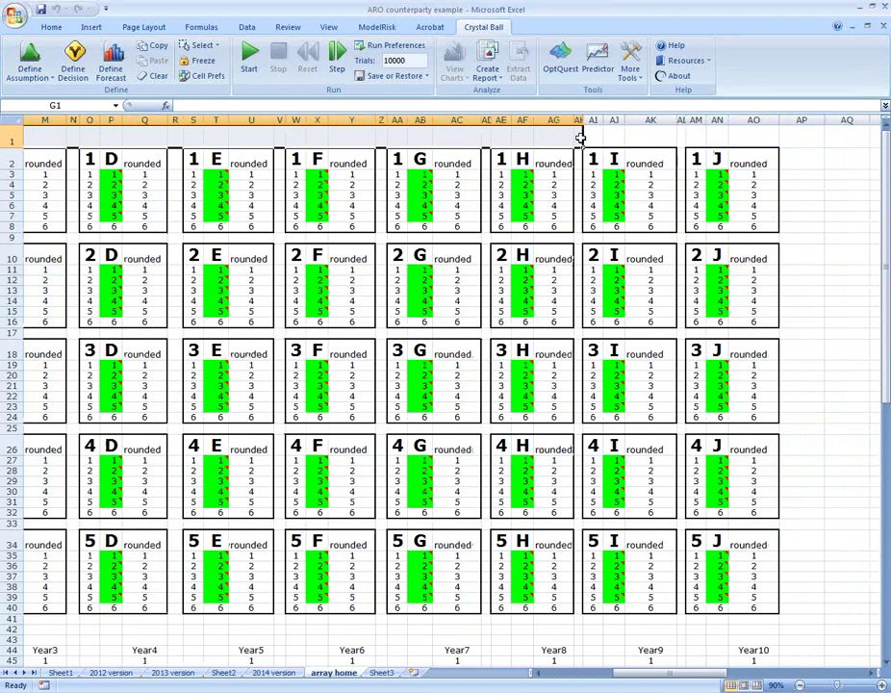
key("ctrl+Home")
key("Page_Down")
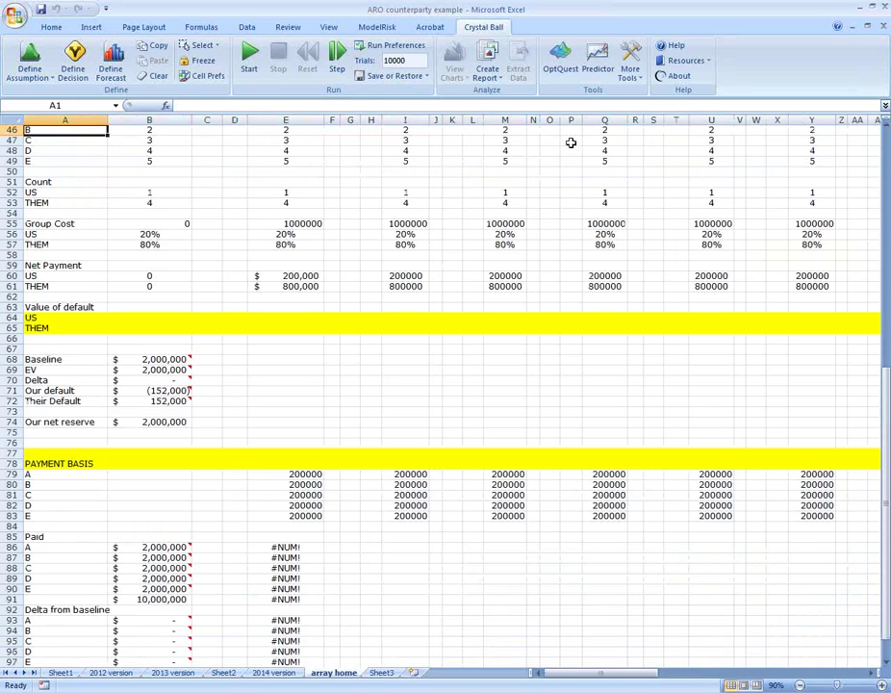
left_click_drag(886, 132, 886, 132)
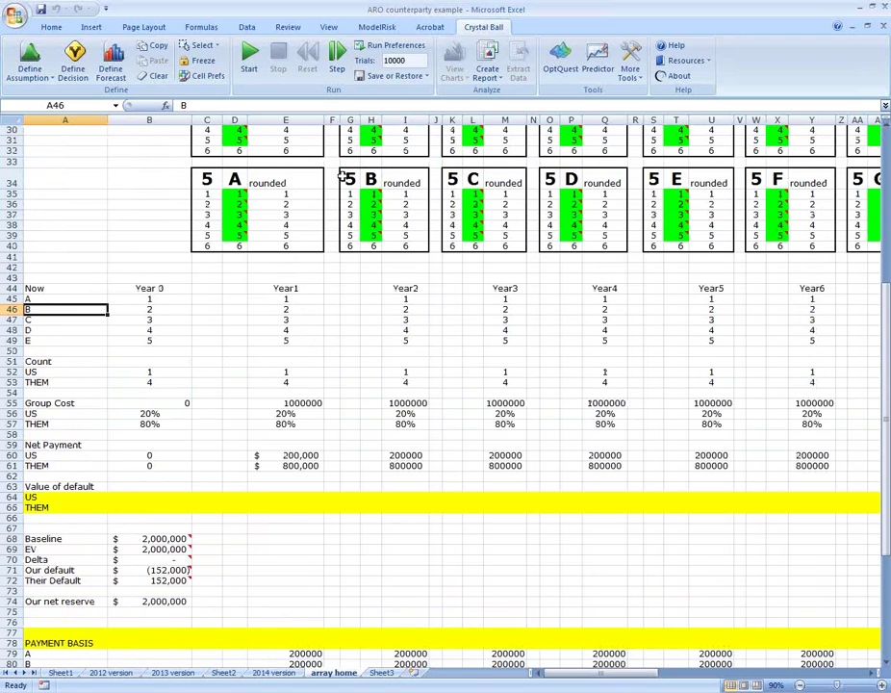
left_click_drag(61, 298, 69, 339)
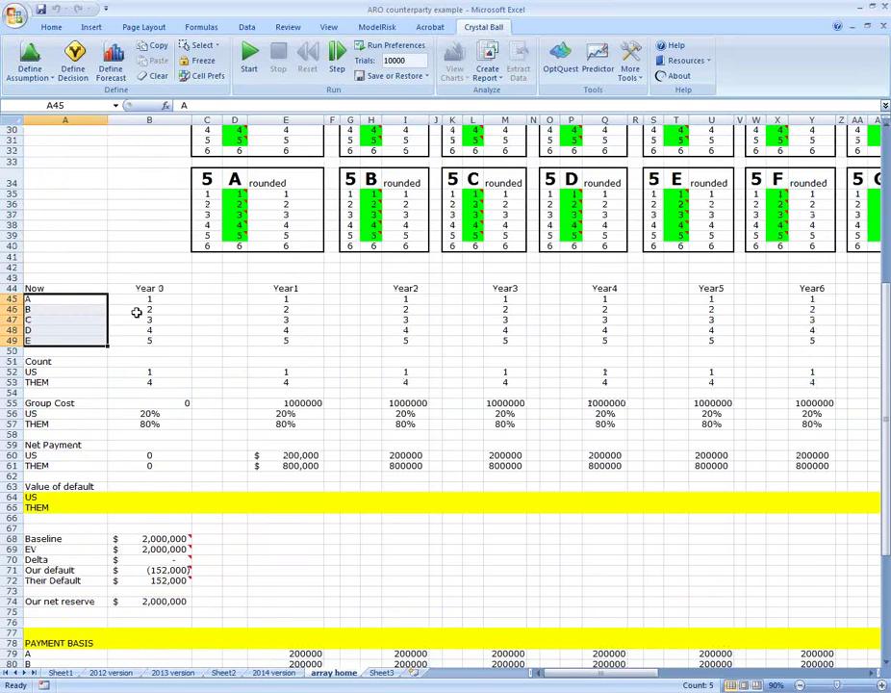
left_click(154, 291)
left_click_drag(167, 300, 162, 336)
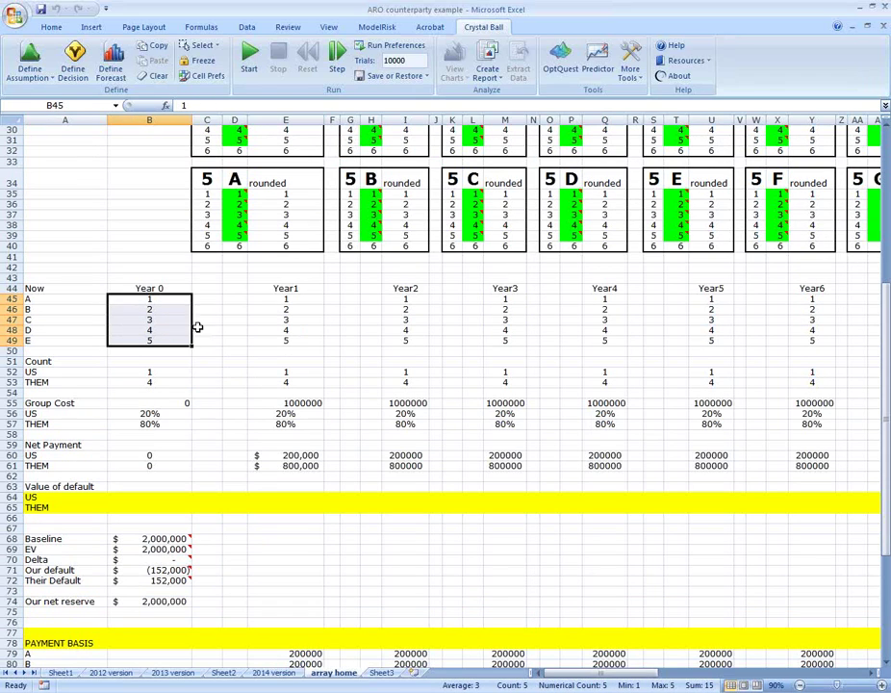
left_click_drag(286, 299, 530, 342)
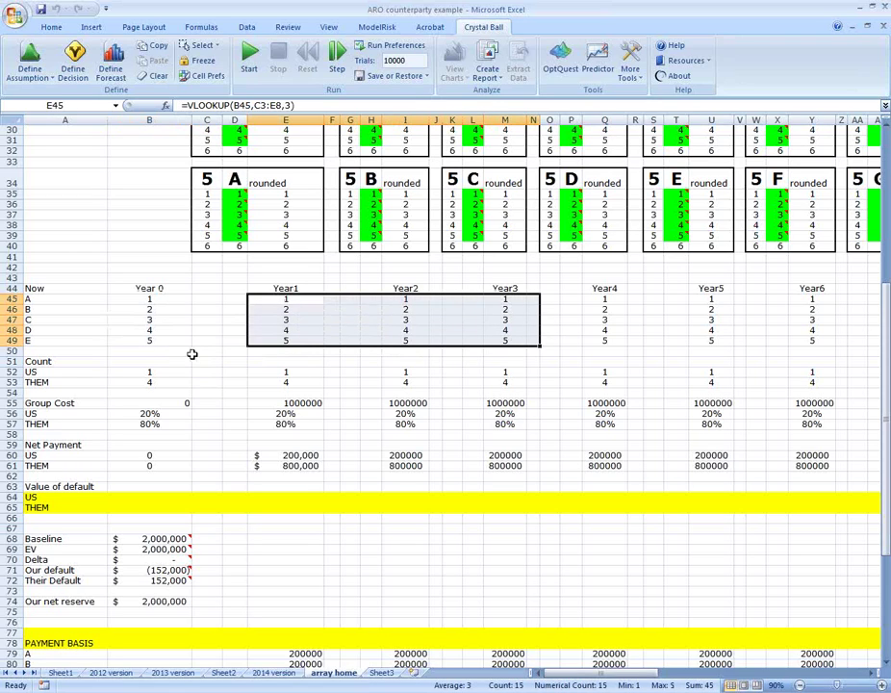
left_click_drag(12, 362, 12, 382)
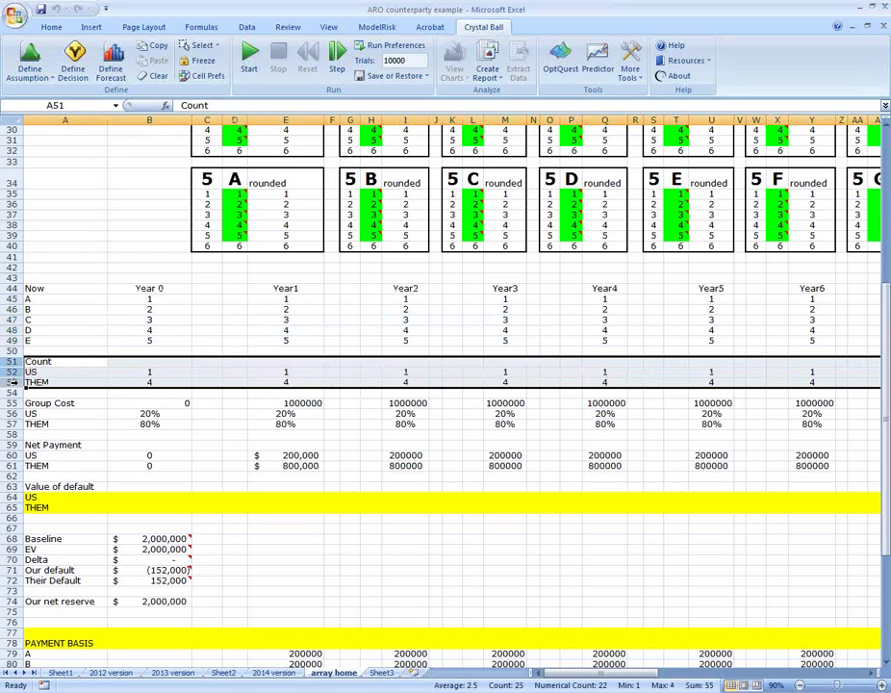
left_click_drag(11, 403, 11, 424)
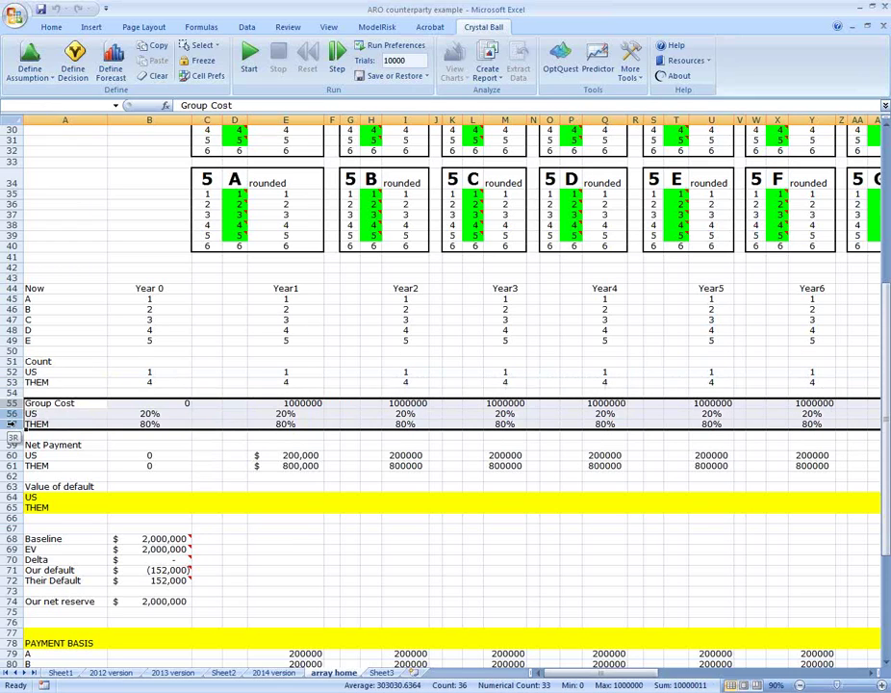
left_click(286, 414)
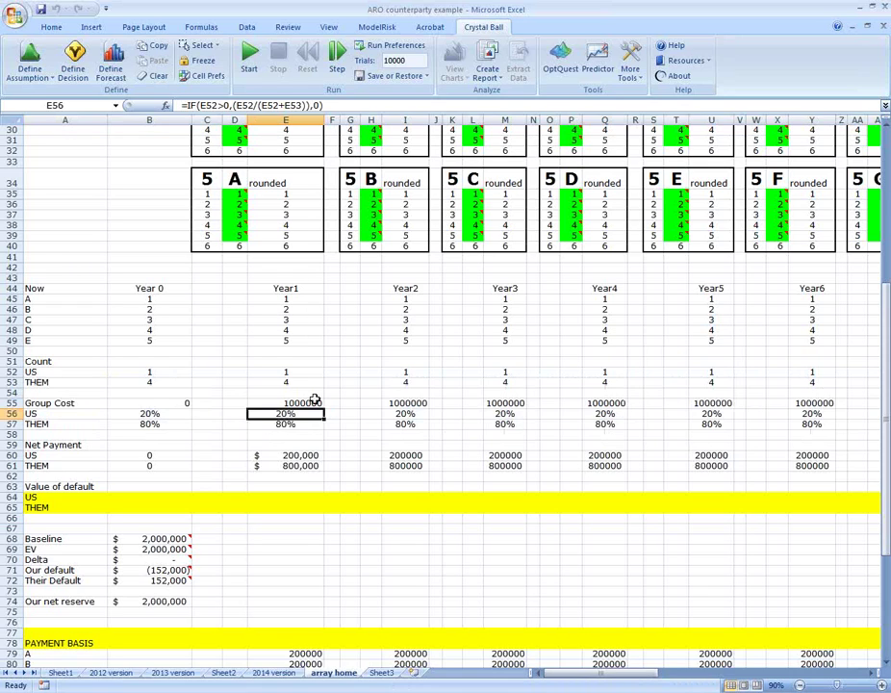
left_click(318, 403)
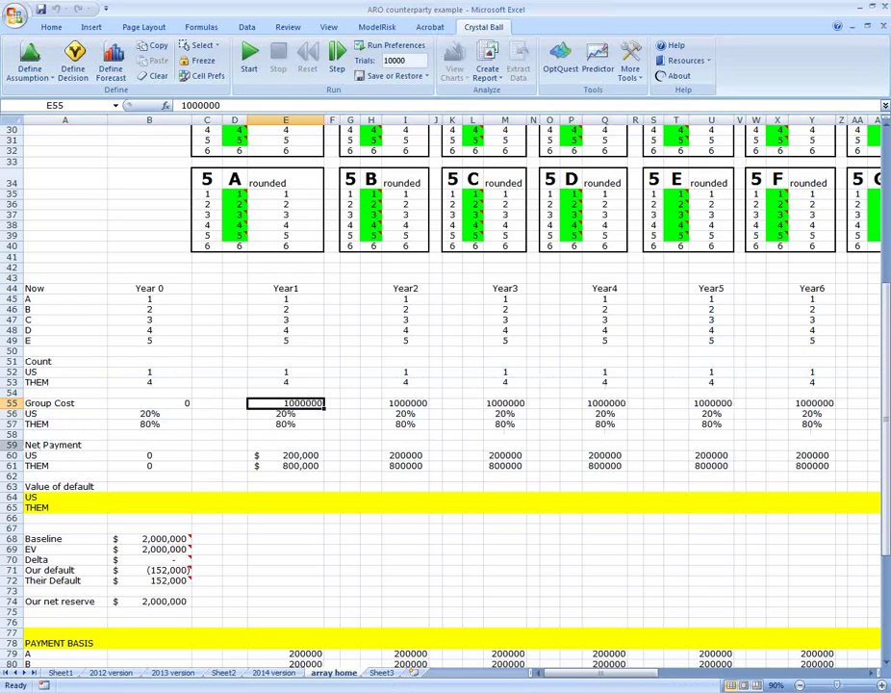
left_click(10, 445)
left_click_drag(9, 445, 9, 466)
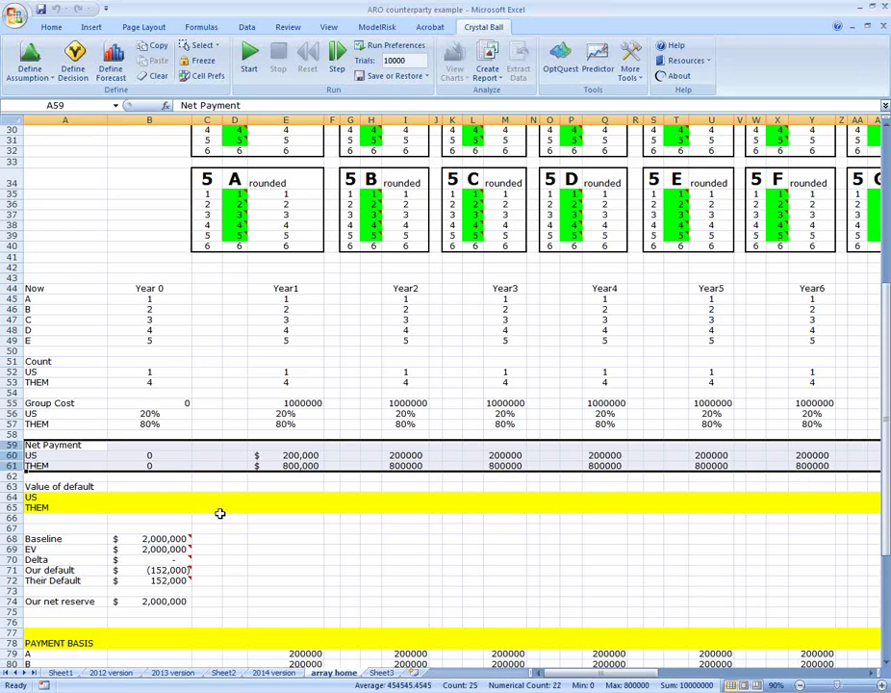
left_click(350, 559)
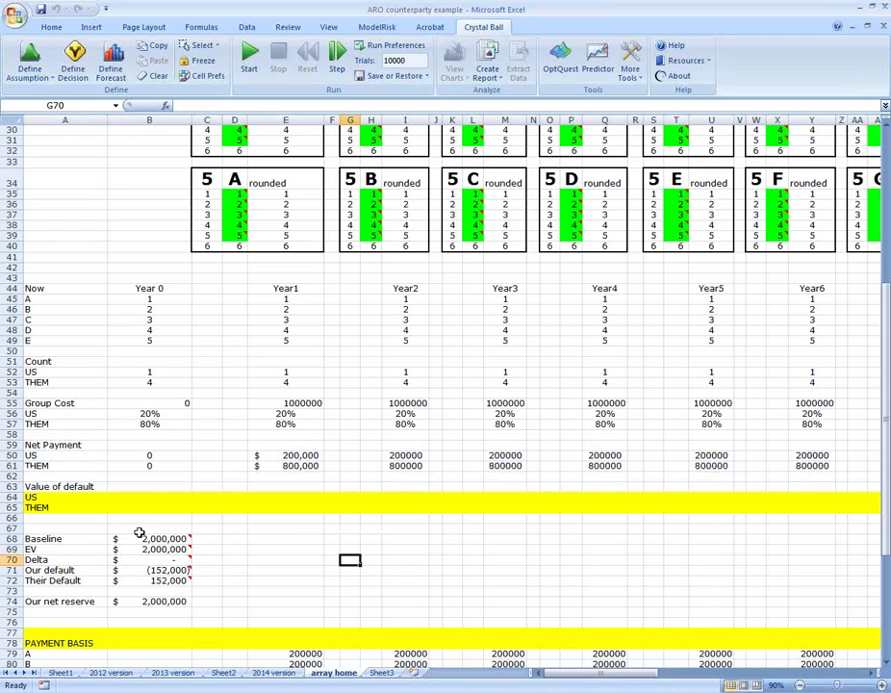
left_click_drag(139, 532, 141, 601)
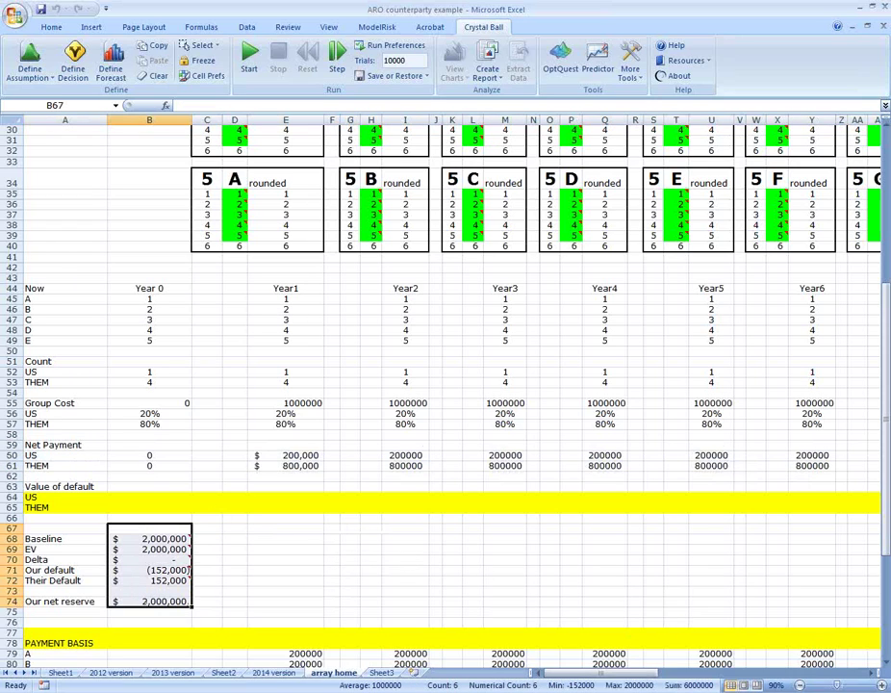
left_click(884, 665)
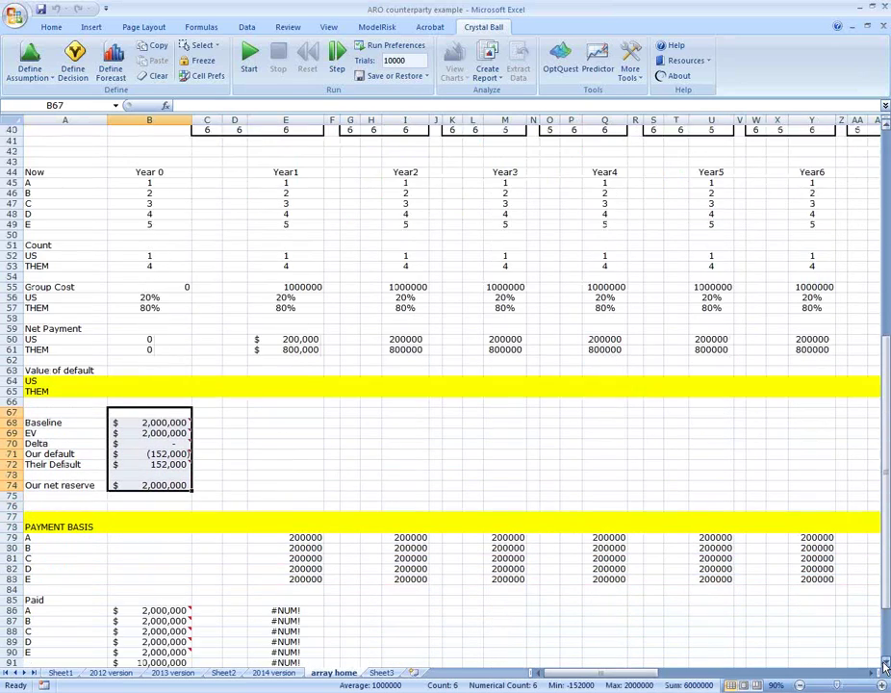
left_click(80, 473)
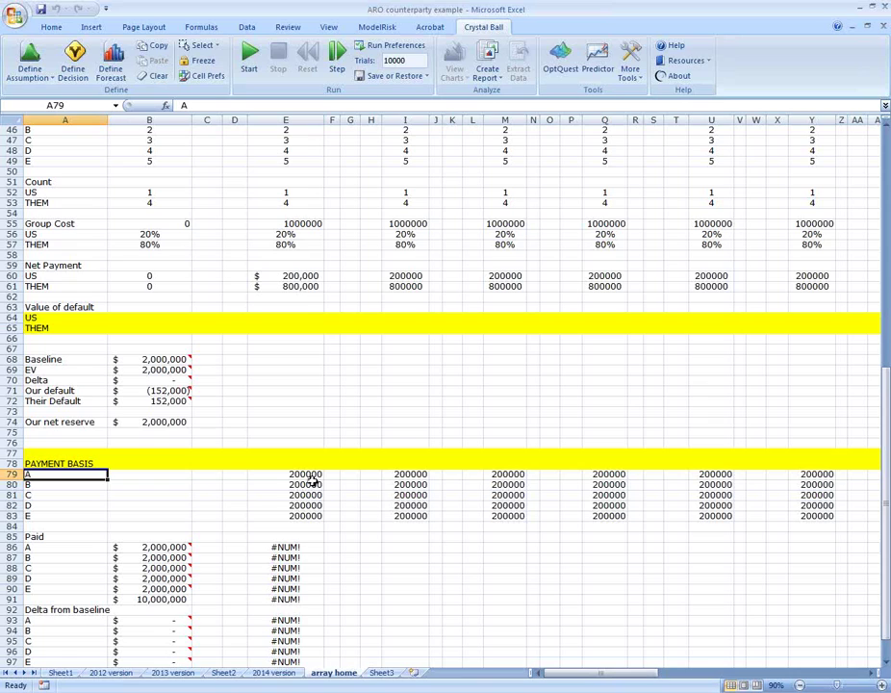
left_click(85, 486)
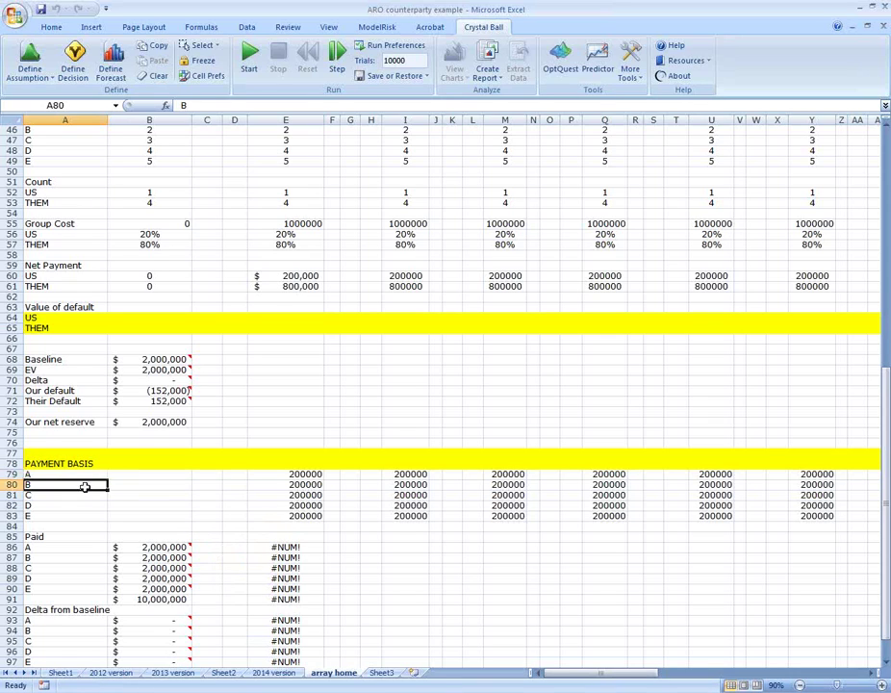
left_click(295, 486)
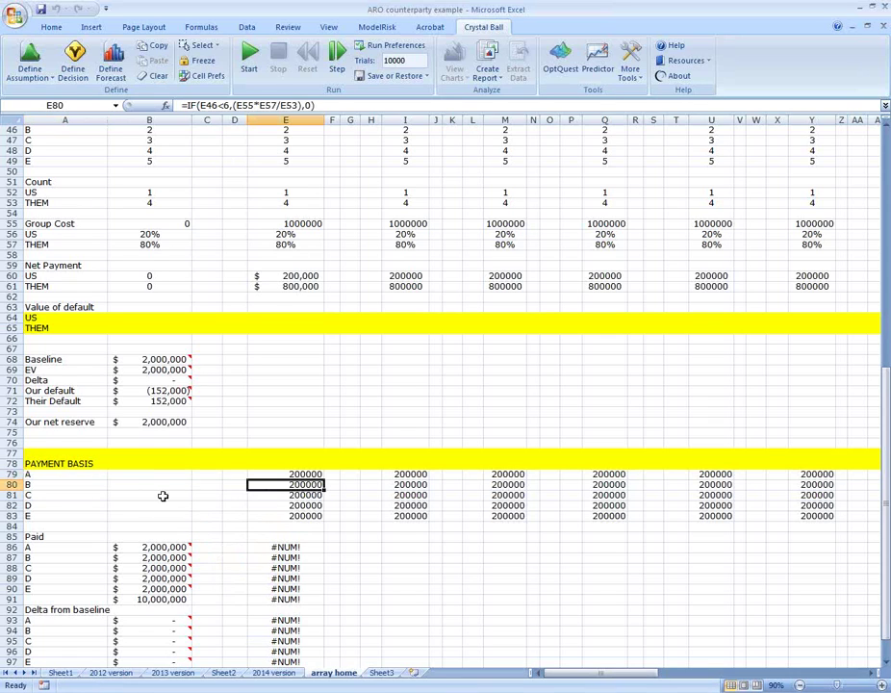
left_click(337, 56)
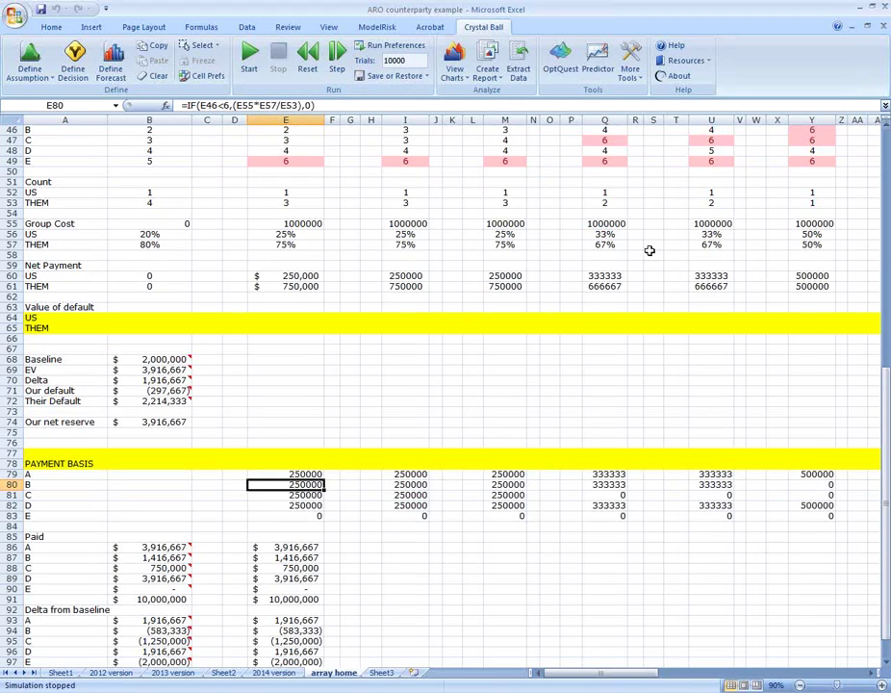
- Check party E's Year1 status and the Year1–Year5 payment basis figures for parties A–D
left_click(308, 160)
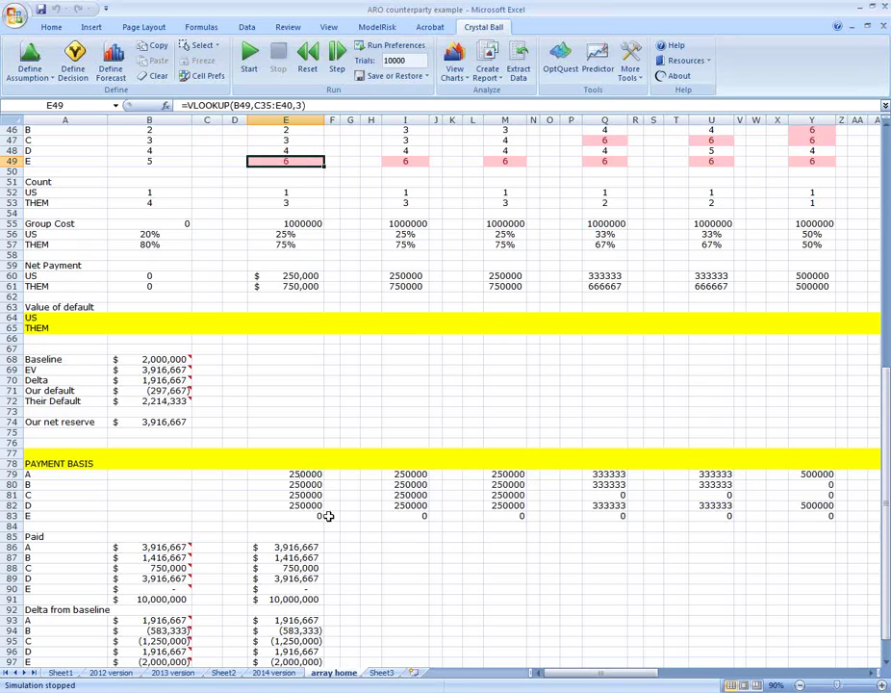
left_click_drag(308, 476, 313, 505)
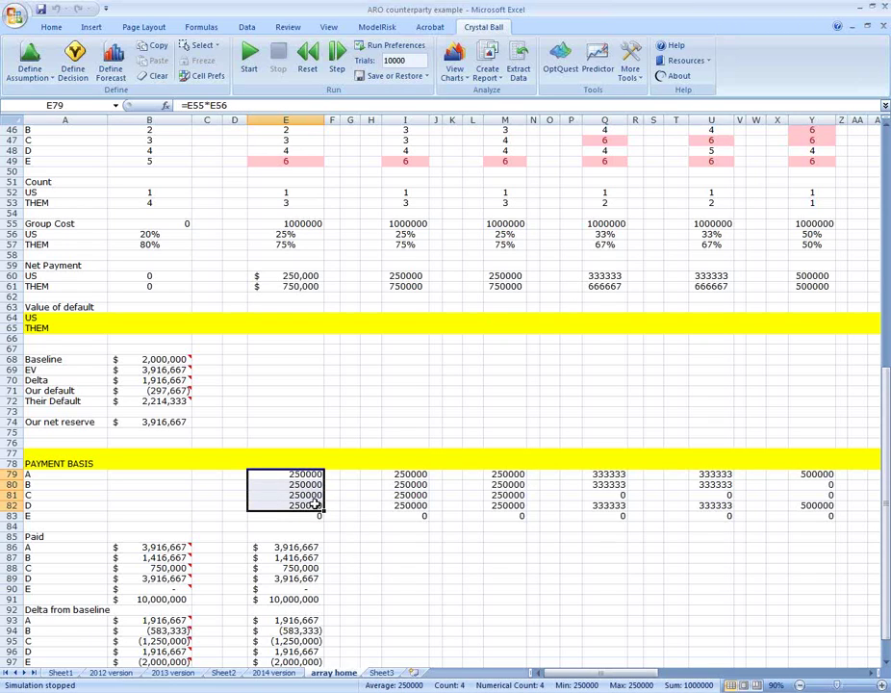
left_click_drag(405, 474, 424, 504)
left_click_drag(513, 473, 522, 505)
left_click_drag(608, 475, 606, 506)
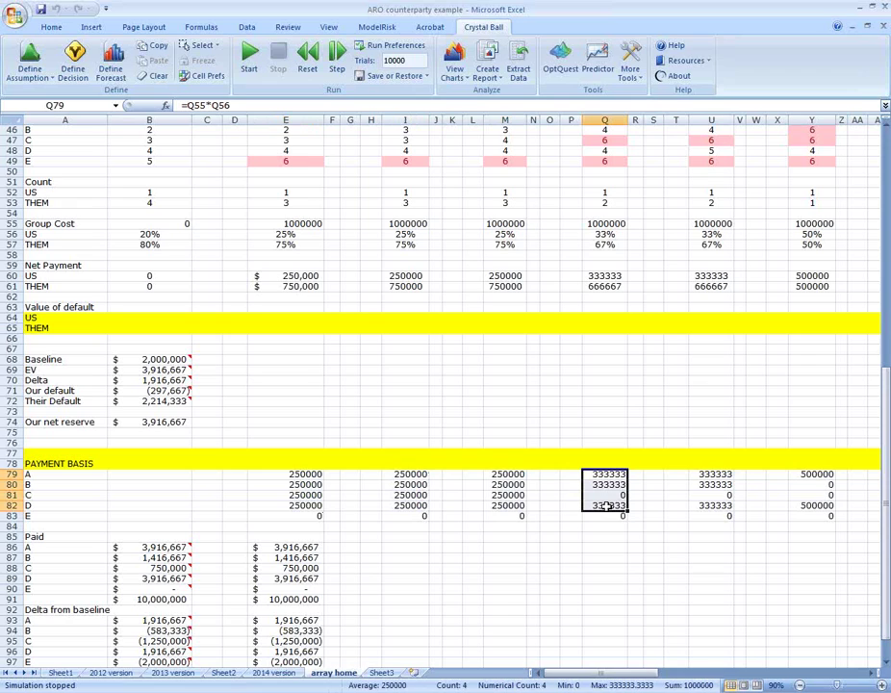
left_click_drag(604, 495, 125, 497)
left_click_drag(621, 479, 616, 506)
left_click_drag(717, 477, 712, 516)
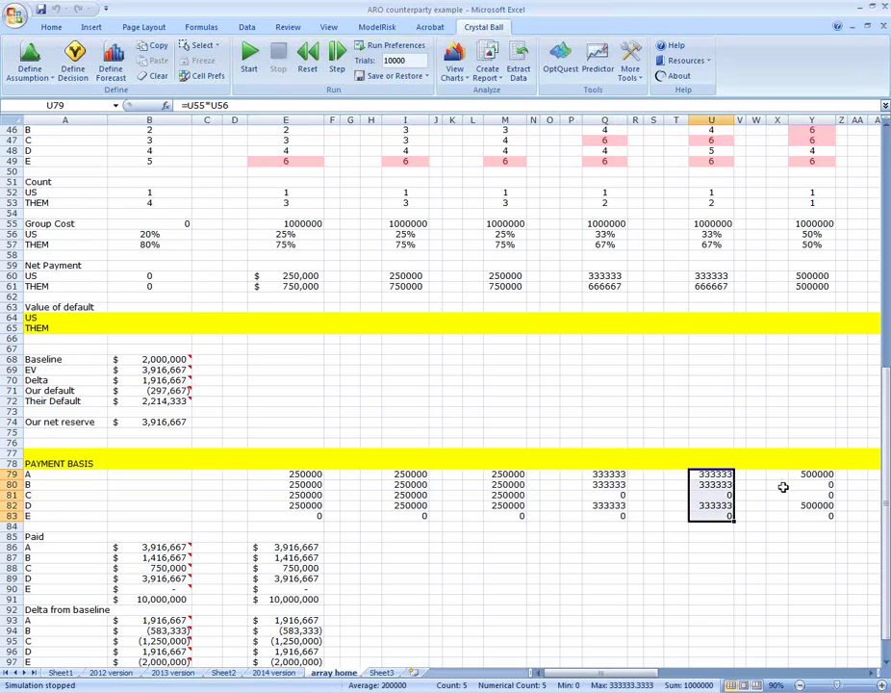
- Inspect the Year6 payment formulas for parties A, B and D, and party D's status across years
left_click(820, 474)
left_click(830, 485)
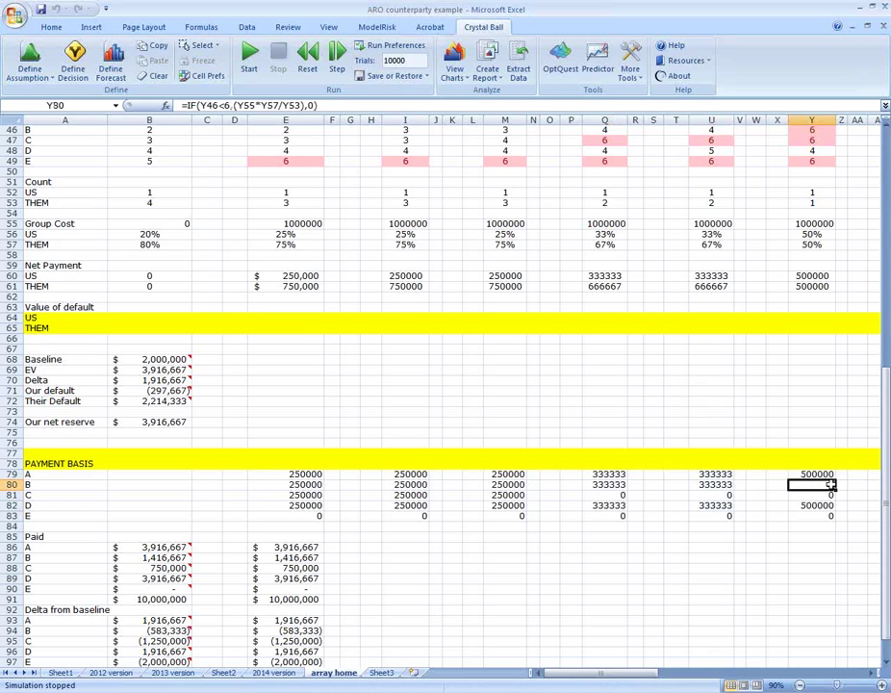
left_click(820, 473)
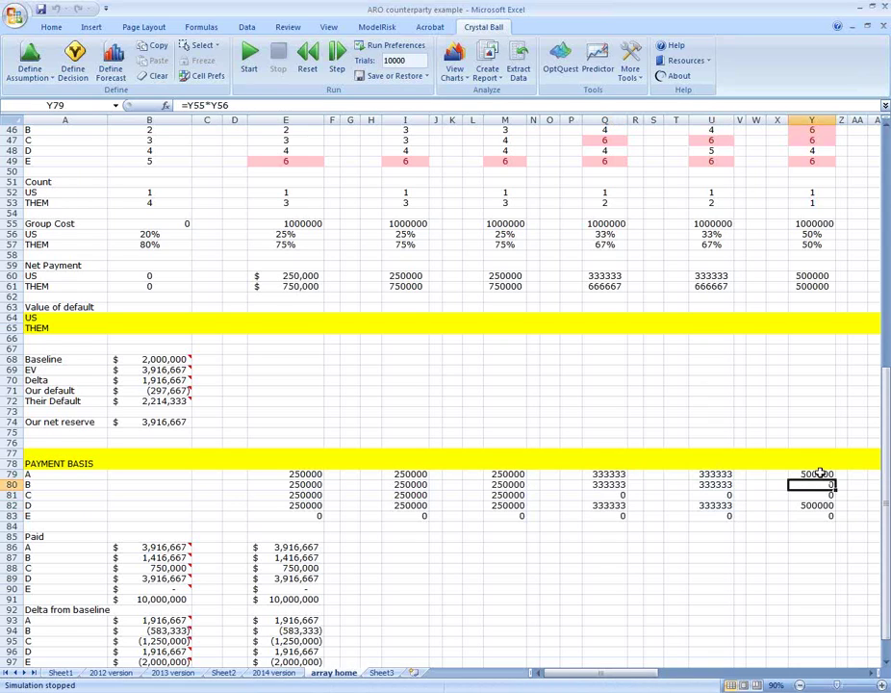
left_click(820, 505)
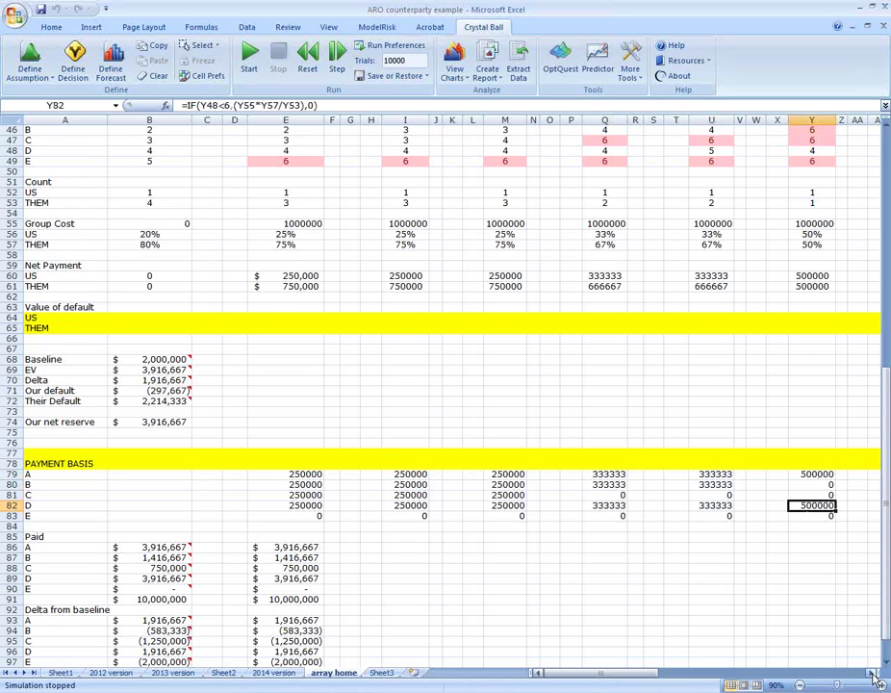
left_click_drag(812, 150, 312, 148)
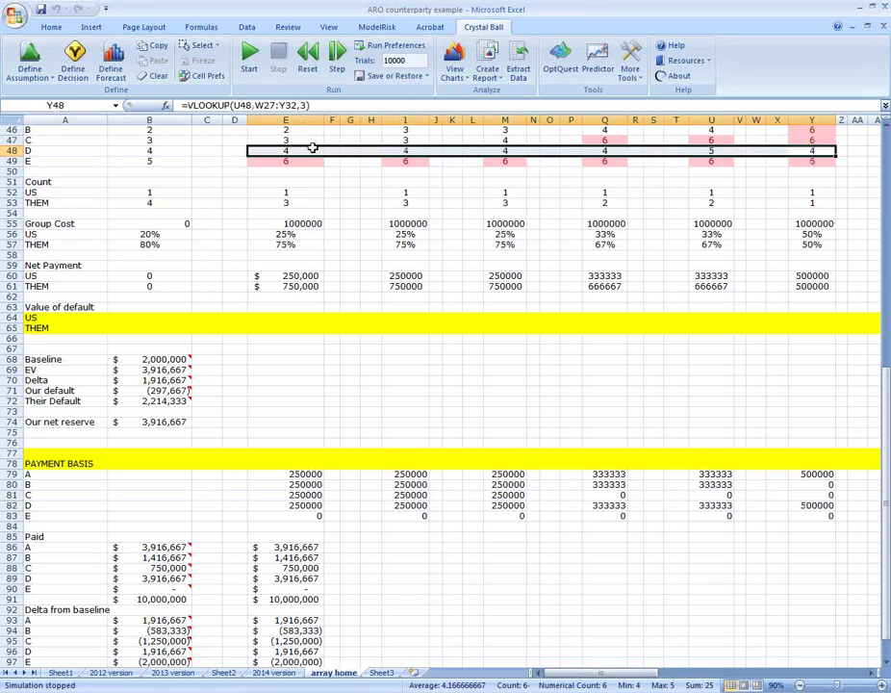
left_click(811, 151)
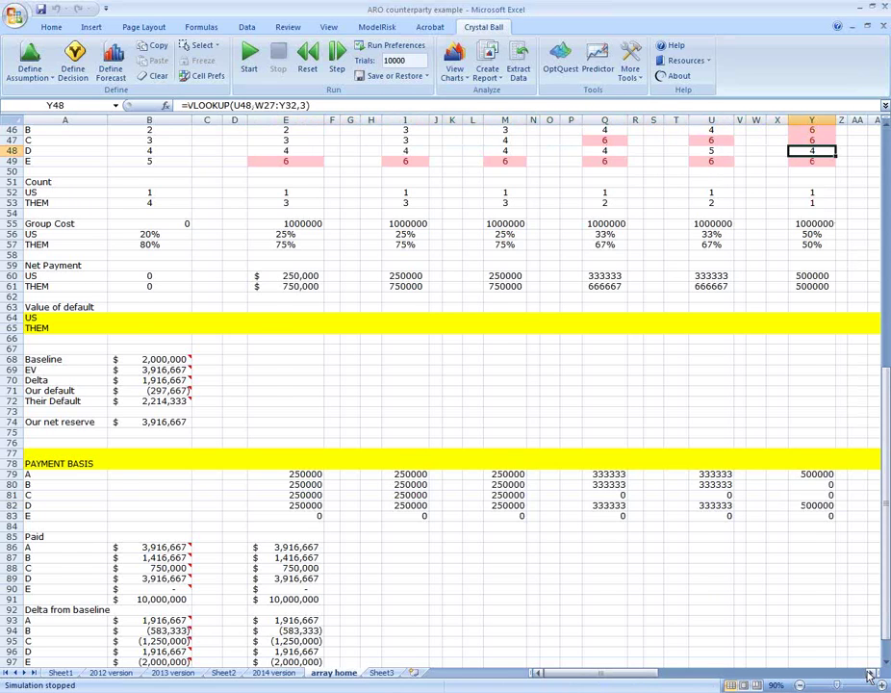
left_click(870, 674)
left_click(870, 675)
left_click(870, 675)
left_click(870, 674)
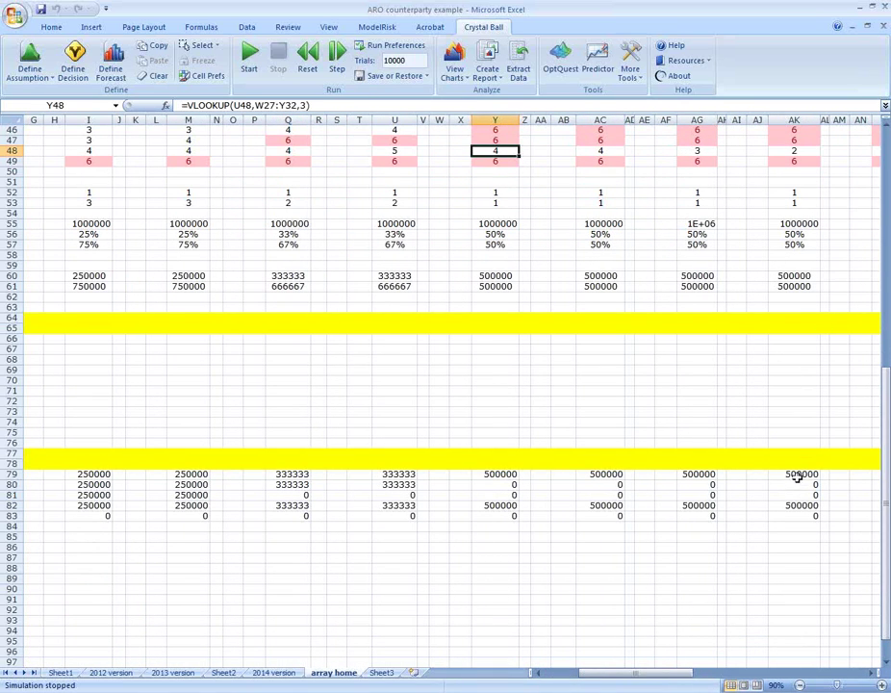
- Inspect party D's later-year status formulas, party A's Year4 status, and Year10 payment formulas
left_click(591, 150)
left_click(696, 149)
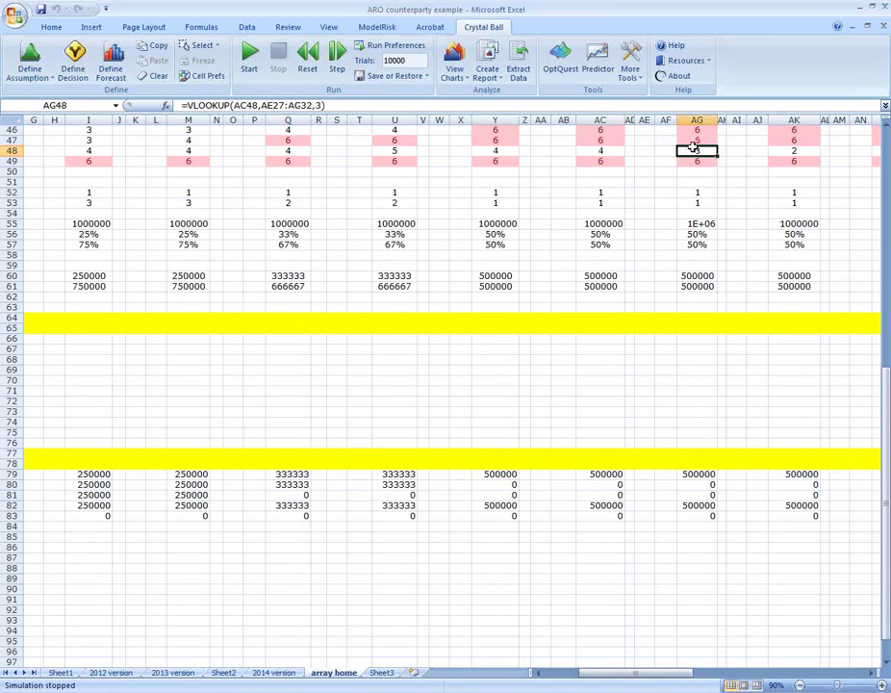
left_click(794, 152)
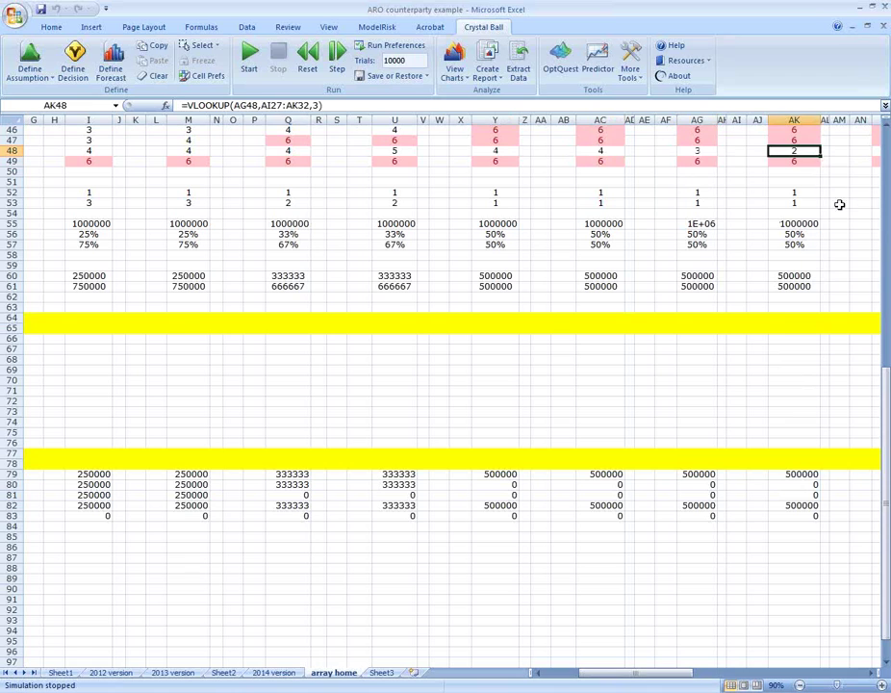
left_click(869, 673)
left_click(790, 673)
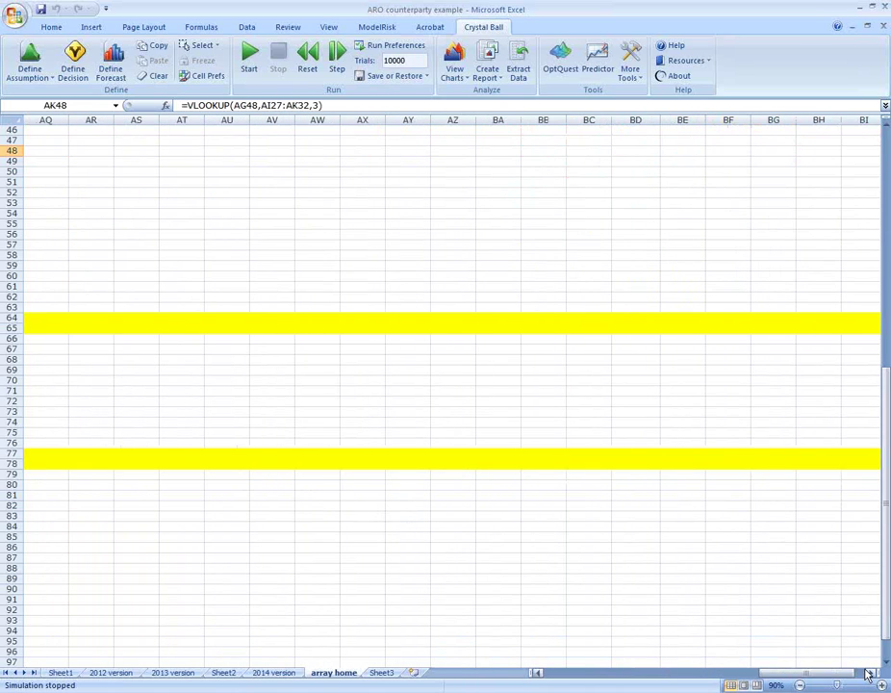
left_click(559, 674)
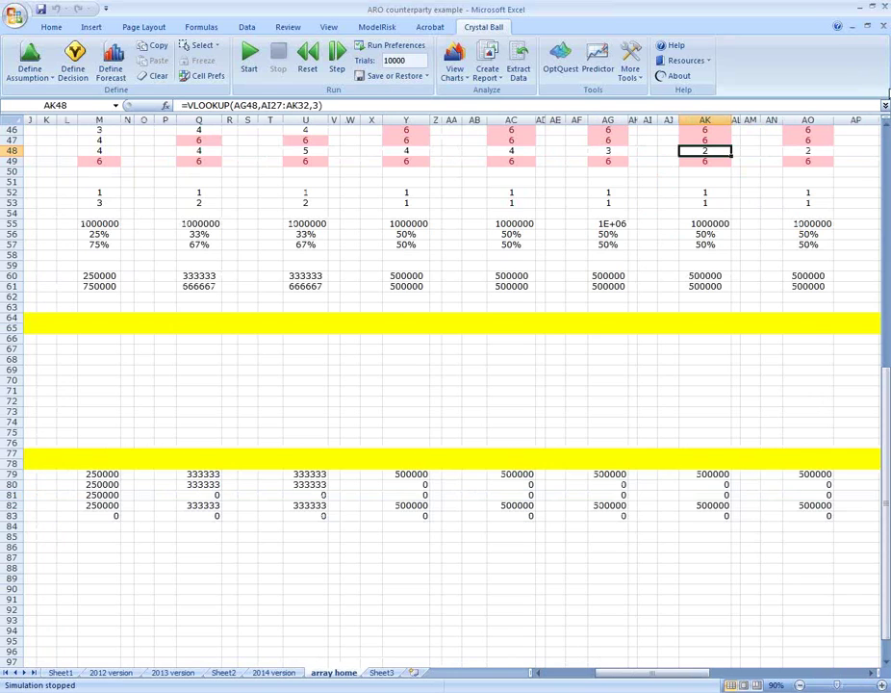
scroll(887, 132, "up", 5)
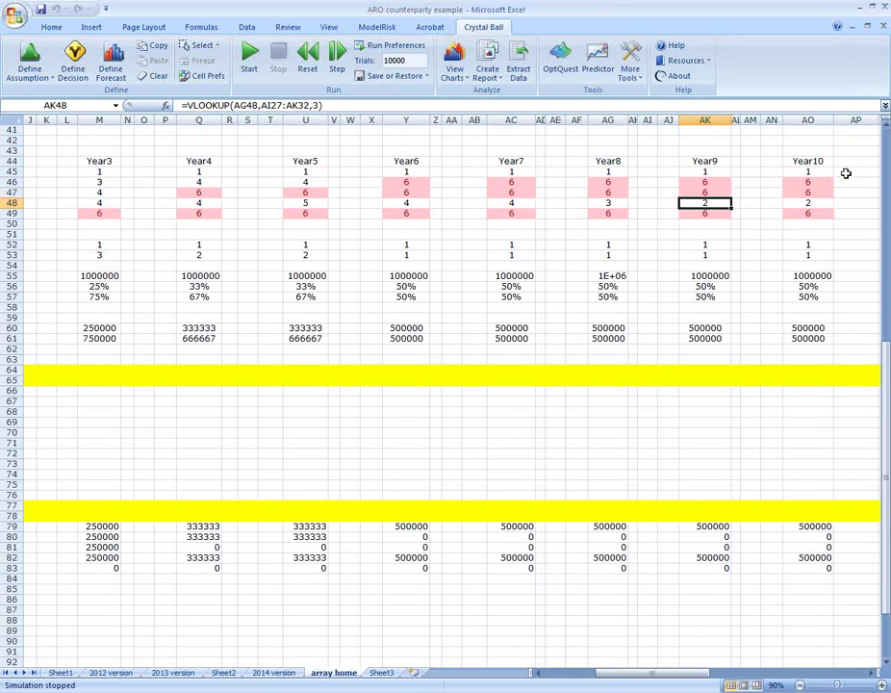
left_click(219, 172)
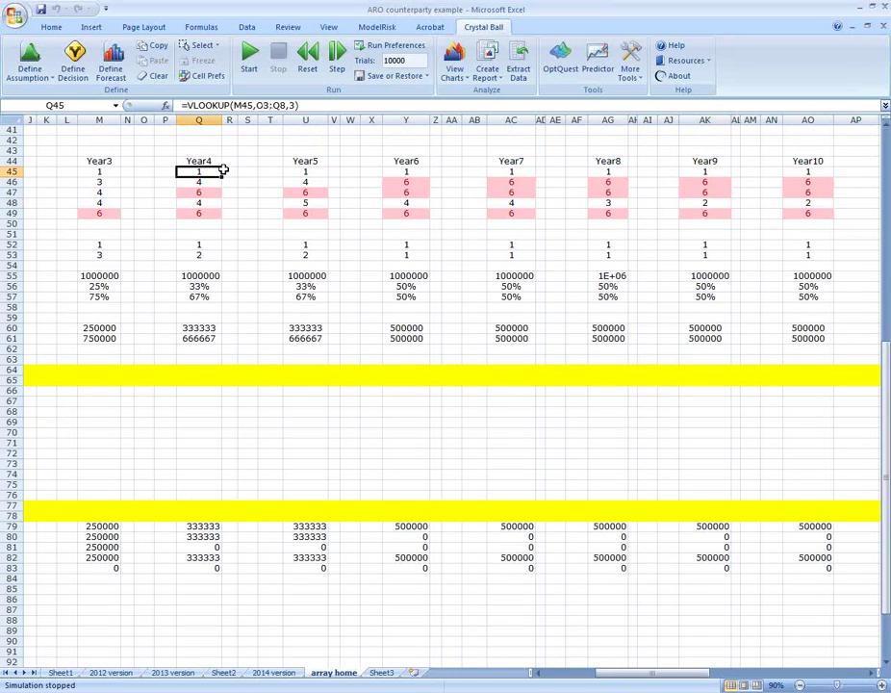
left_click(816, 527)
left_click(816, 559)
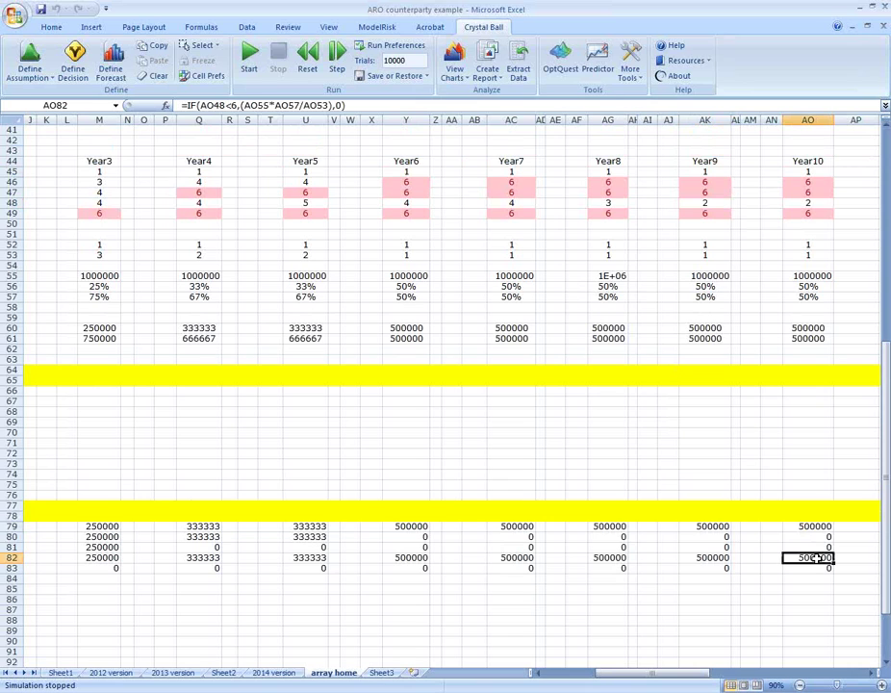
- Run two single Crystal Ball trials, checking party A's Year1–Year3 status and payment formulas in between
left_click(337, 58)
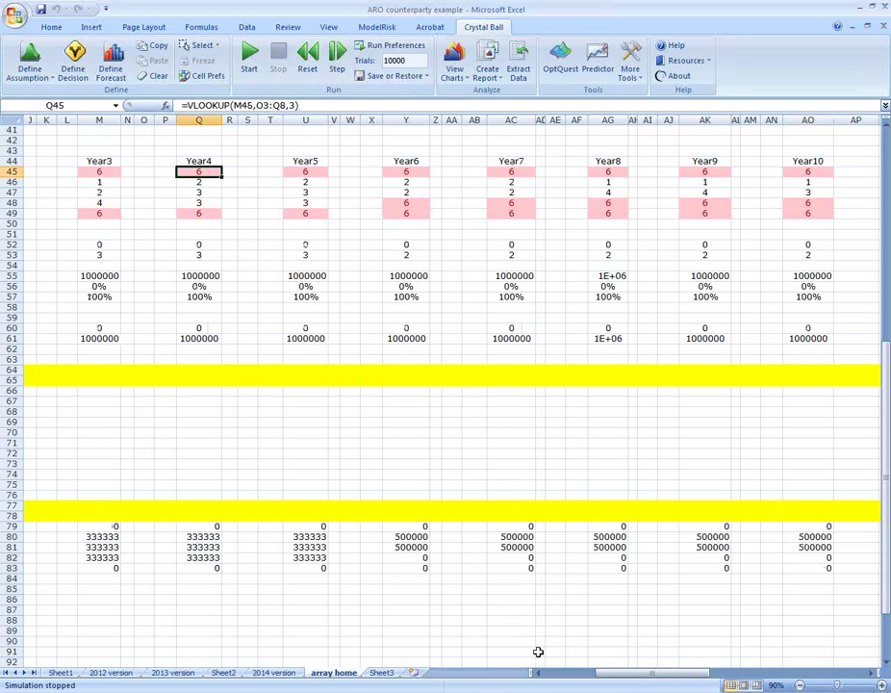
left_click(563, 673)
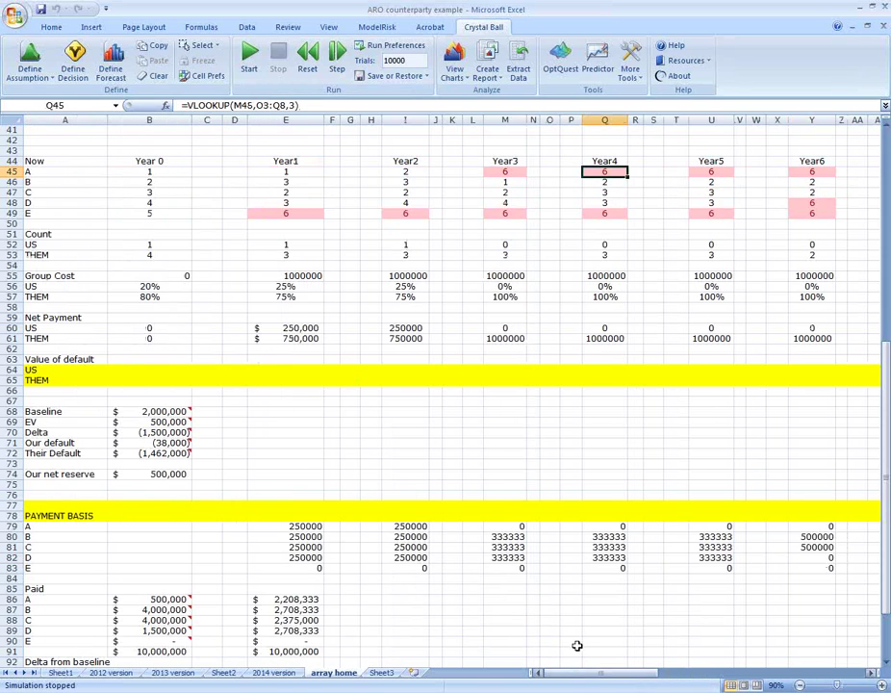
left_click(282, 175)
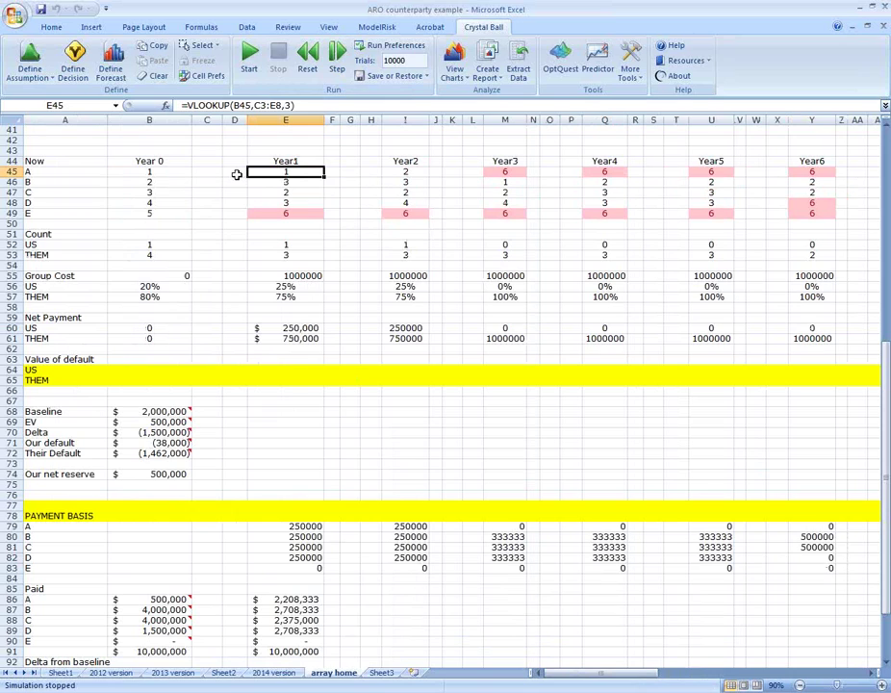
left_click(408, 171)
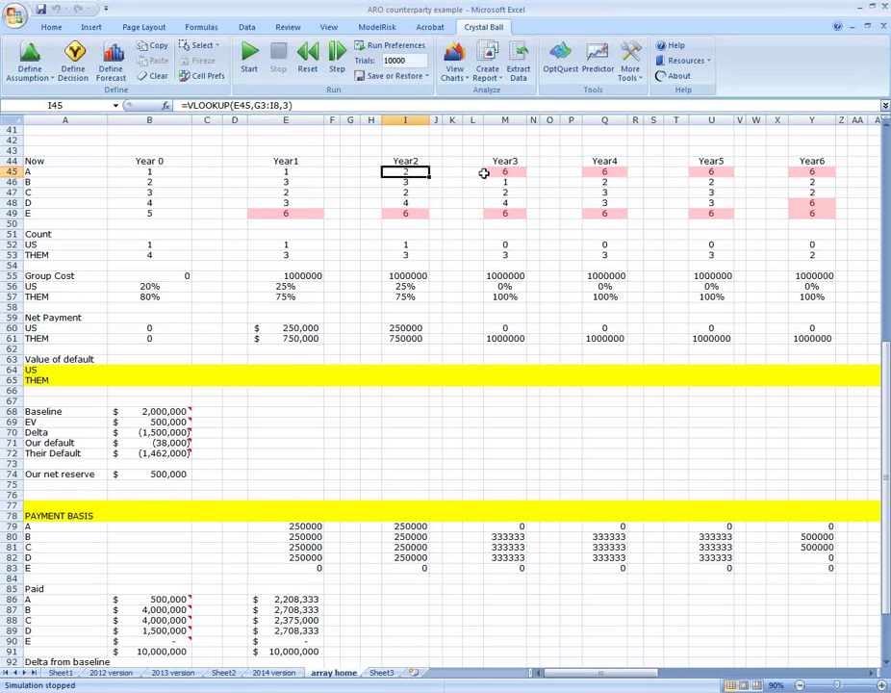
left_click(491, 173)
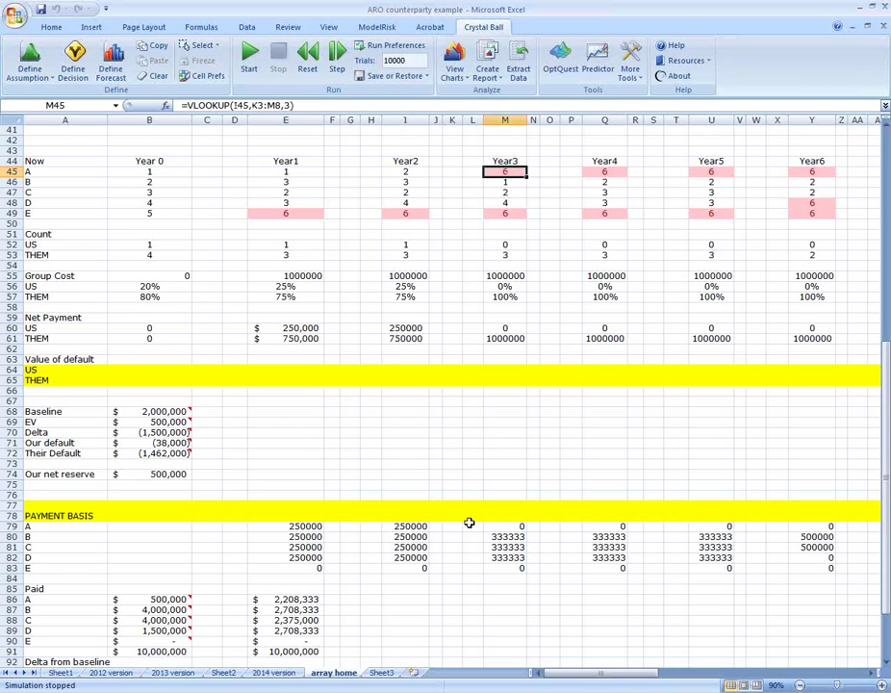
left_click(318, 524)
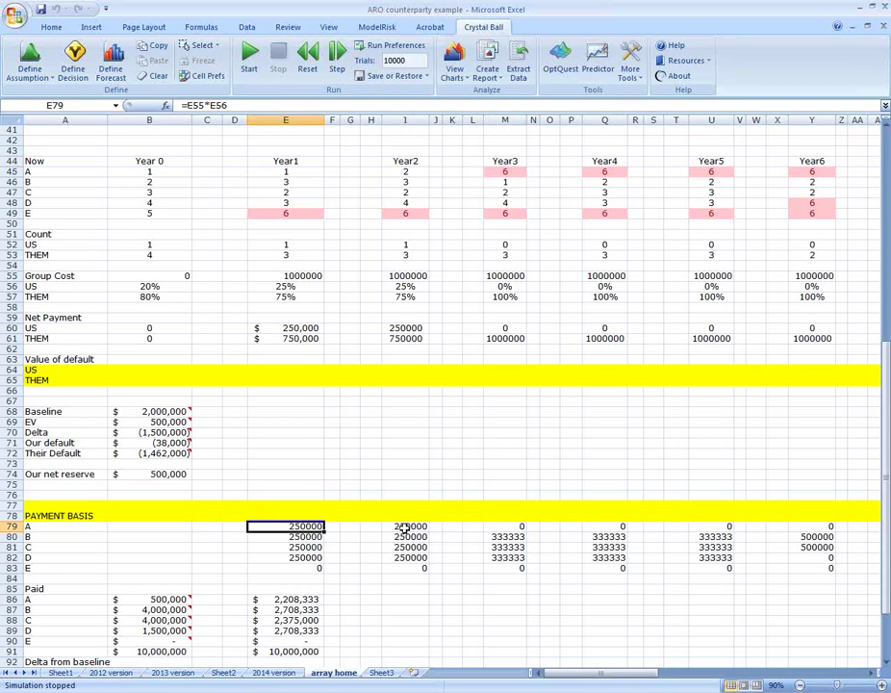
left_click(405, 528)
left_click(499, 526)
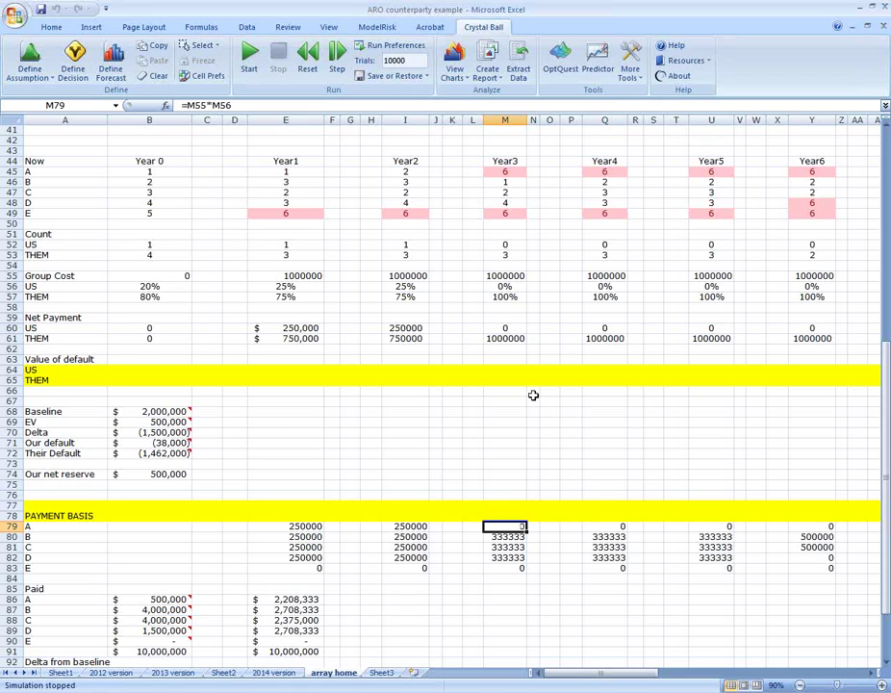
left_click(338, 59)
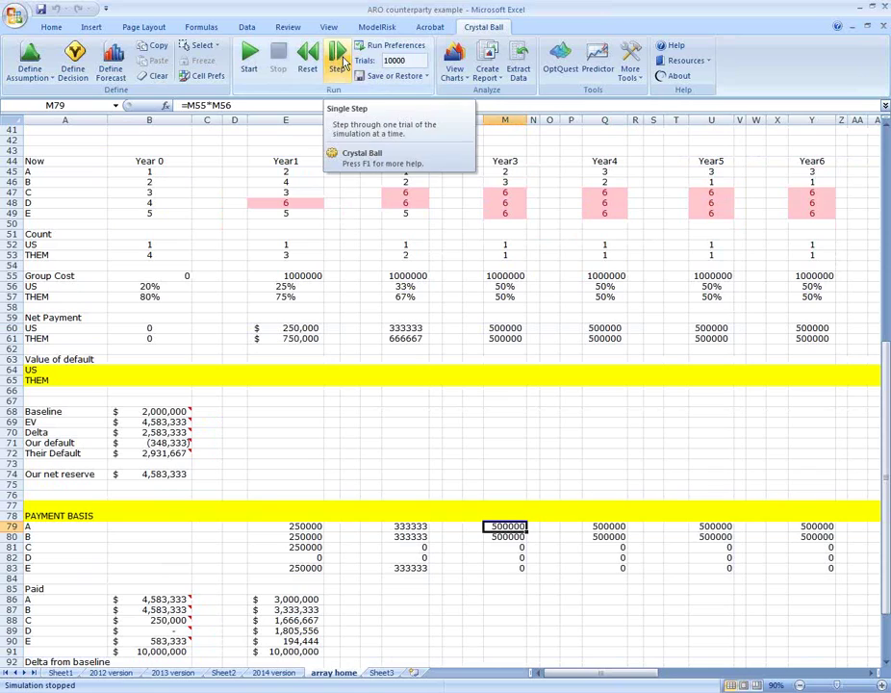
- Inspect the row 79 payment formulas in cells E79, I79, M79 and Q79
left_click(84, 183)
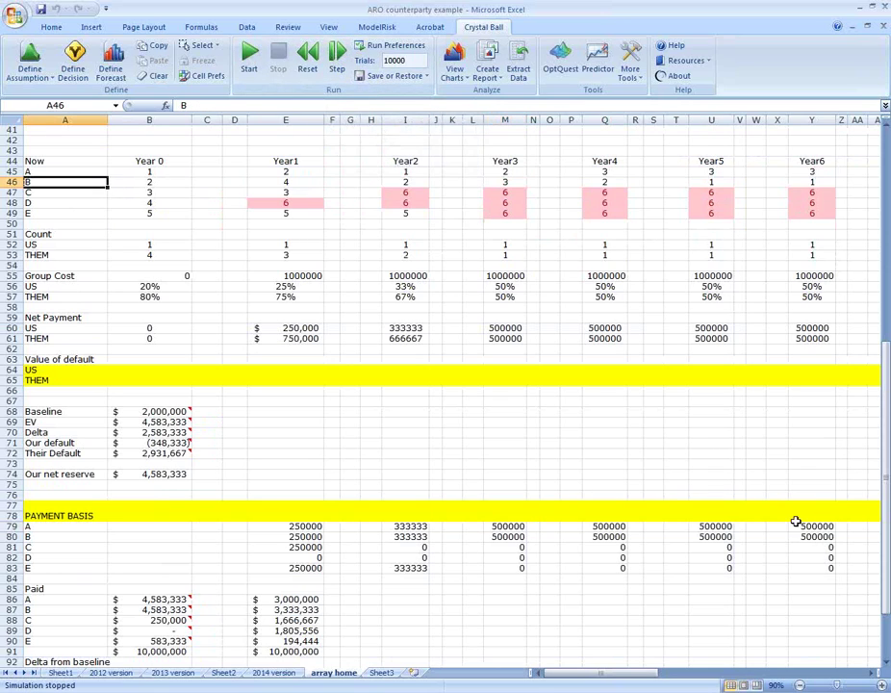
left_click_drag(328, 527, 513, 527)
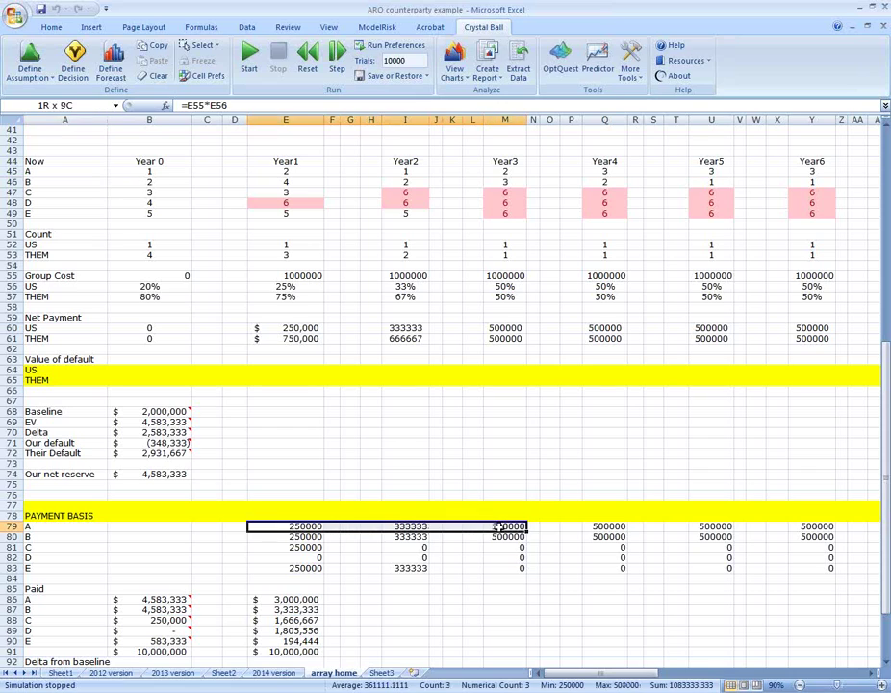
left_click(322, 526)
left_click(409, 527)
left_click(505, 527)
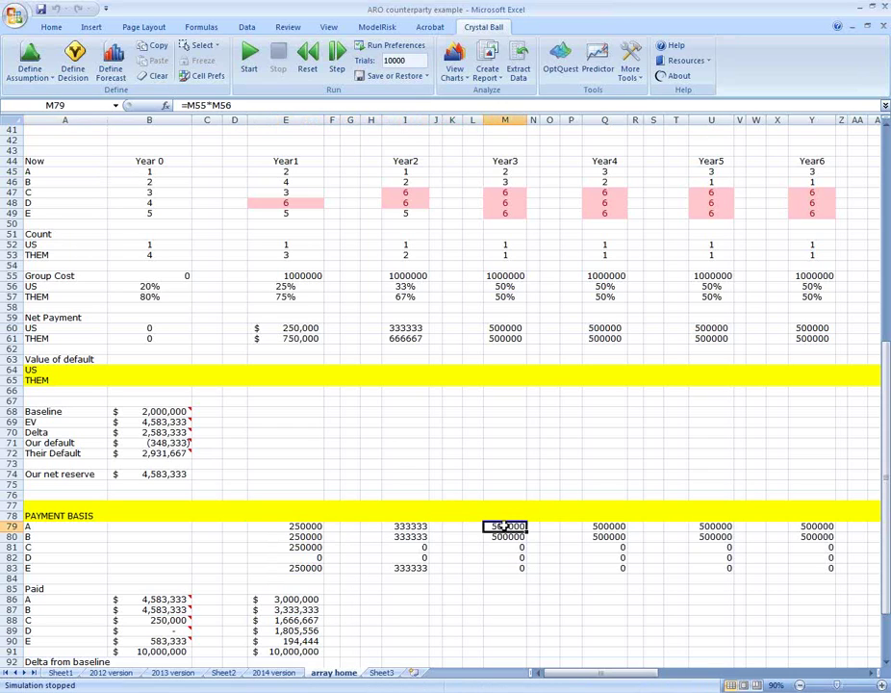
left_click(607, 526)
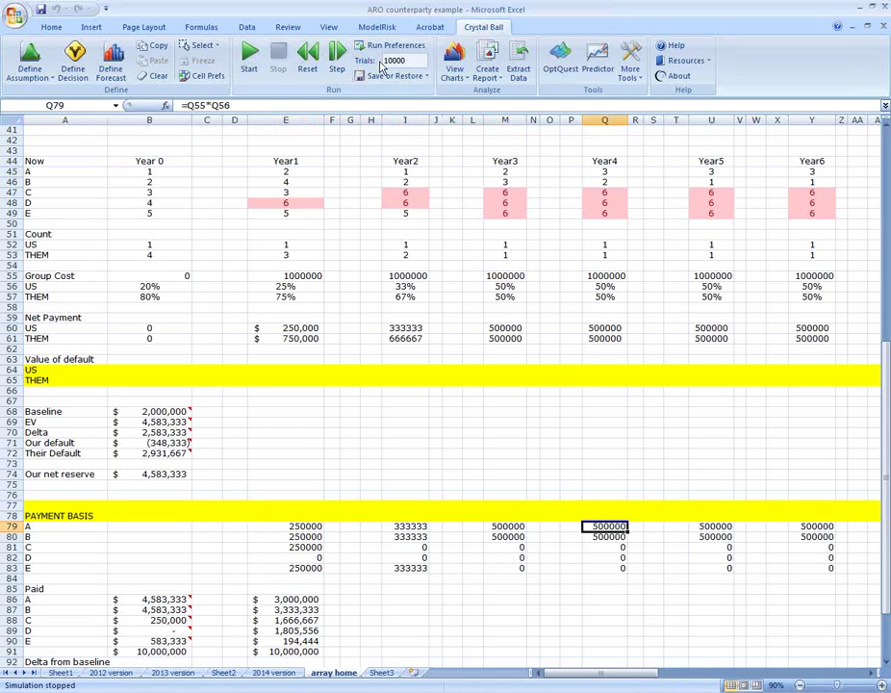
- Run one Crystal Ball trial and review the recalculated Year1–Year3, Q79, Y79 and AO79 payments
left_click(337, 57)
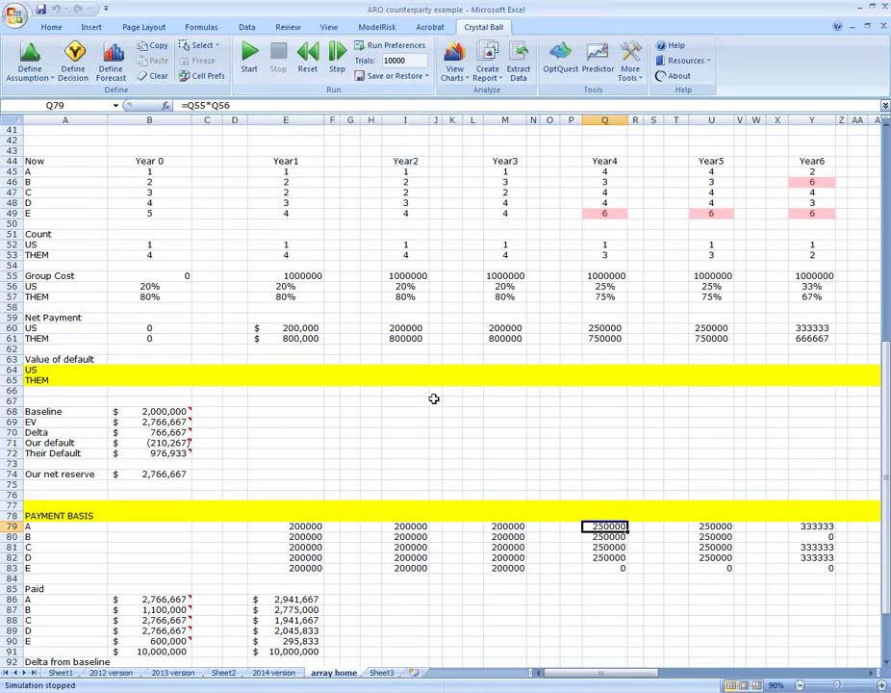
left_click_drag(336, 525, 499, 560)
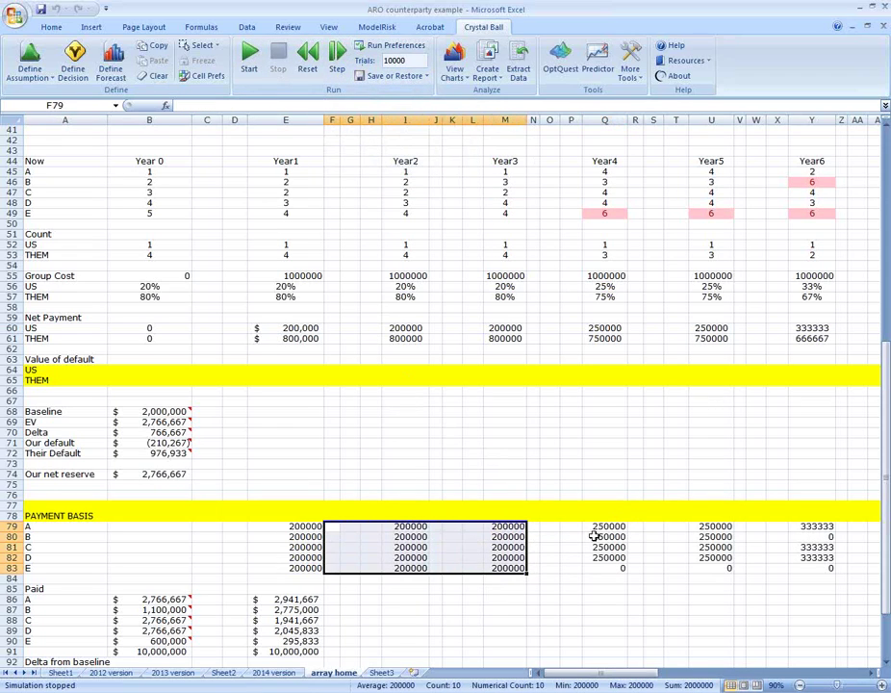
left_click(604, 526)
left_click(823, 527)
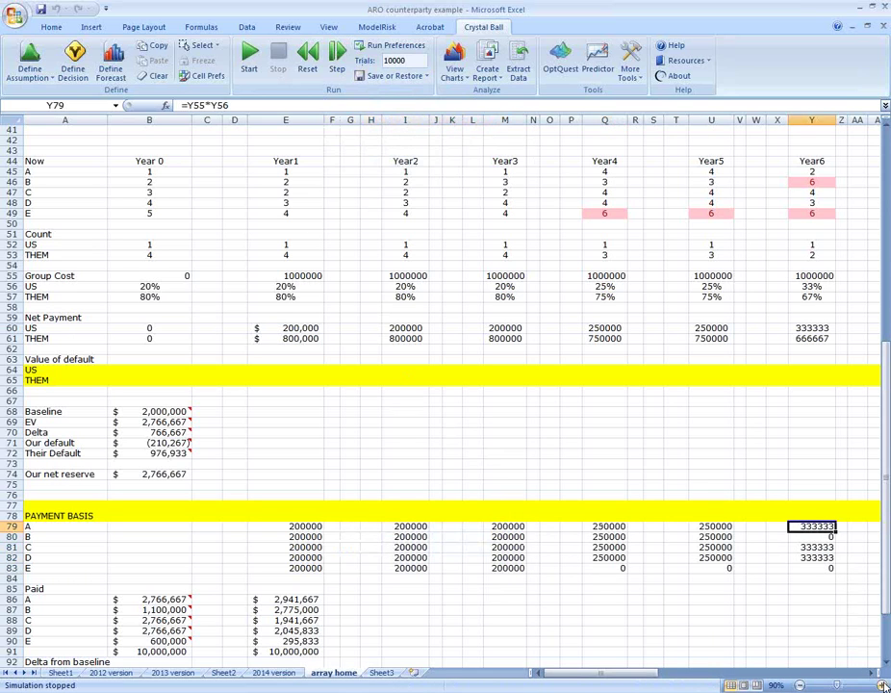
left_click_drag(872, 673, 872, 673)
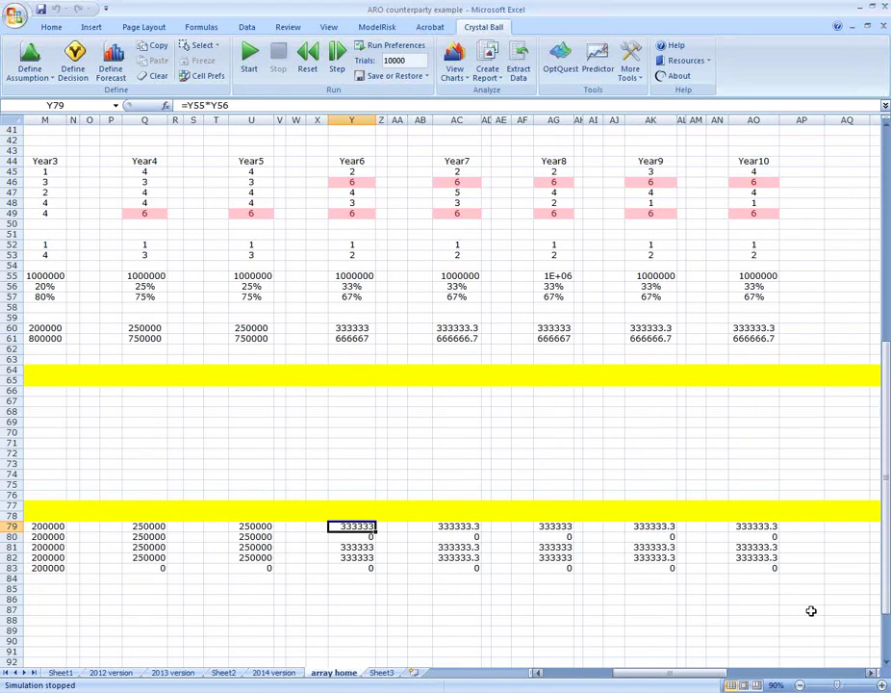
left_click(745, 526)
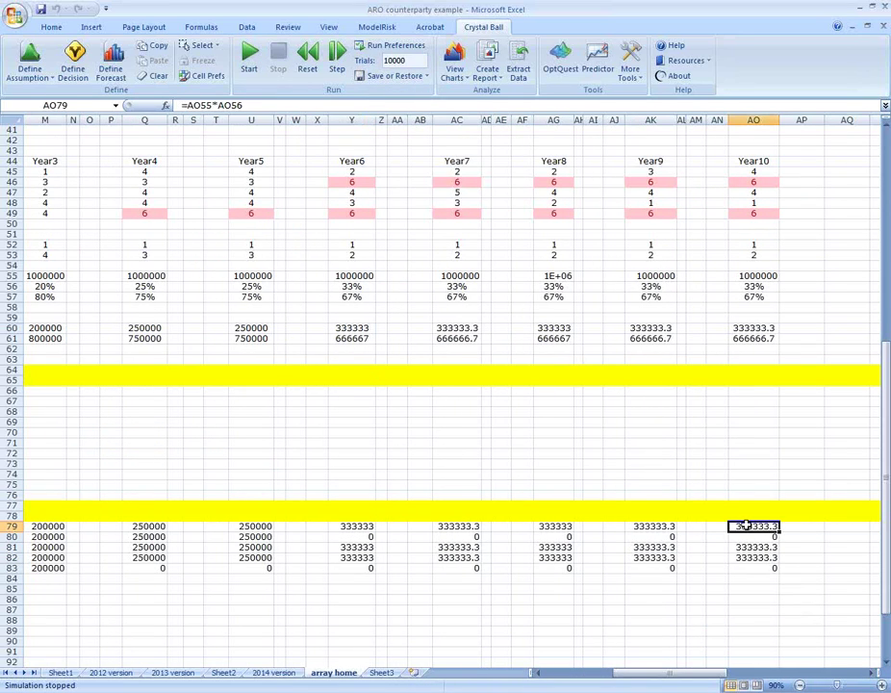
key("Home")
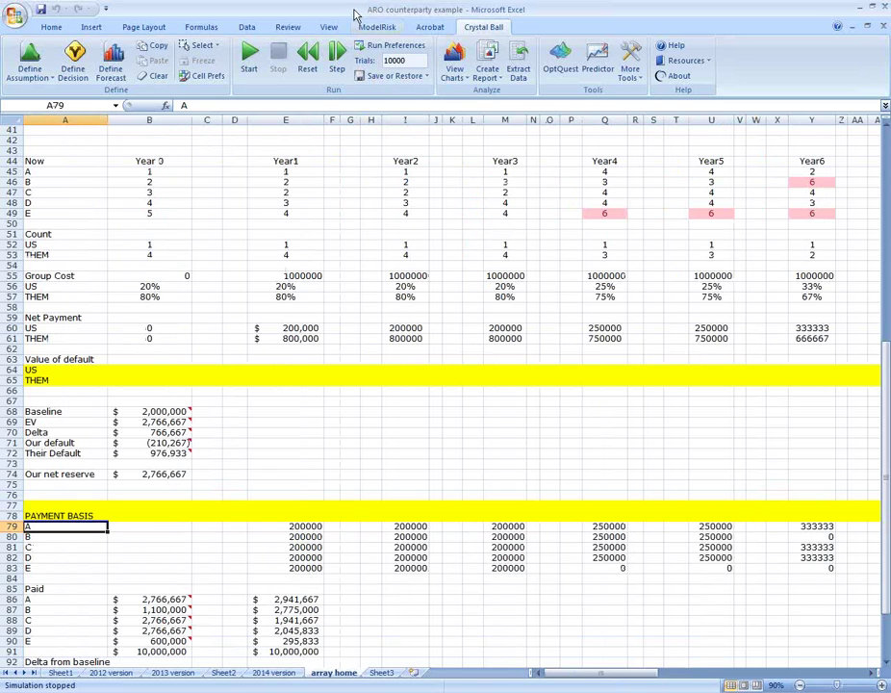
left_click(886, 664)
- Run the full 10,000-trial Crystal Ball simulation, moving the progress window up until it completes
scroll(887, 664, "down", 4)
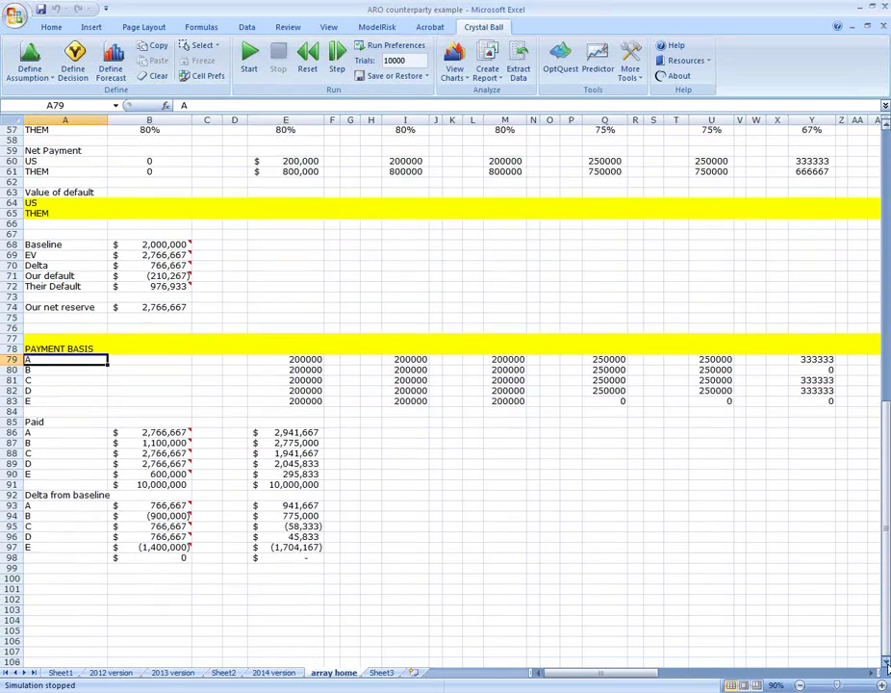
left_click_drag(886, 471, 888, 461)
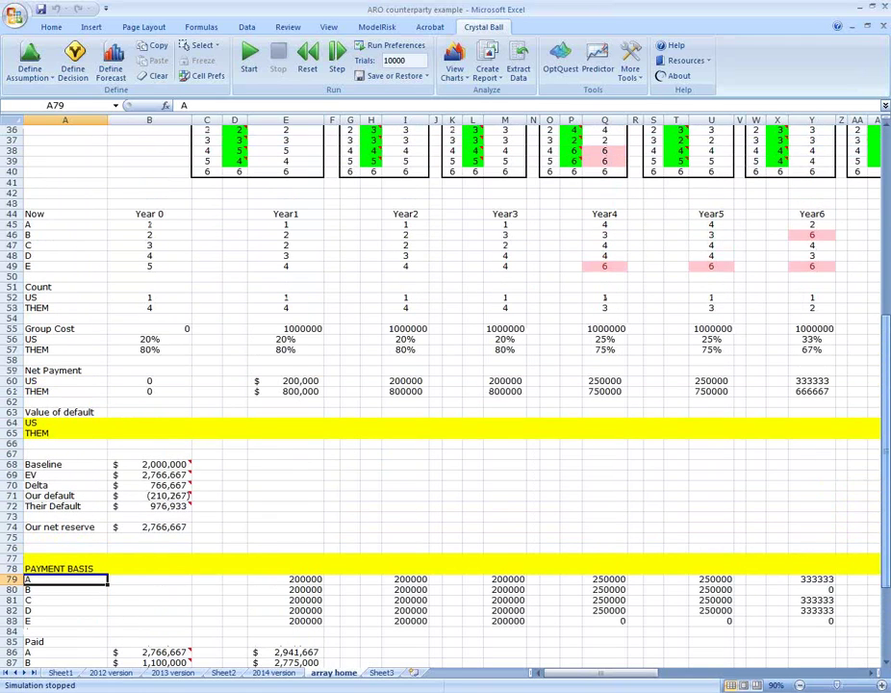
left_click(249, 57)
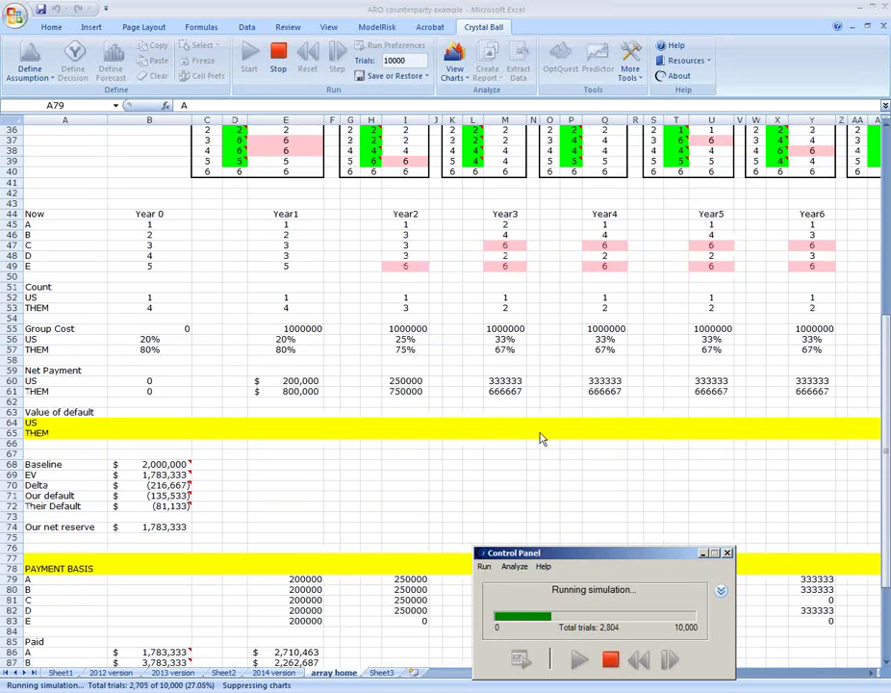
left_click_drag(606, 553, 603, 395)
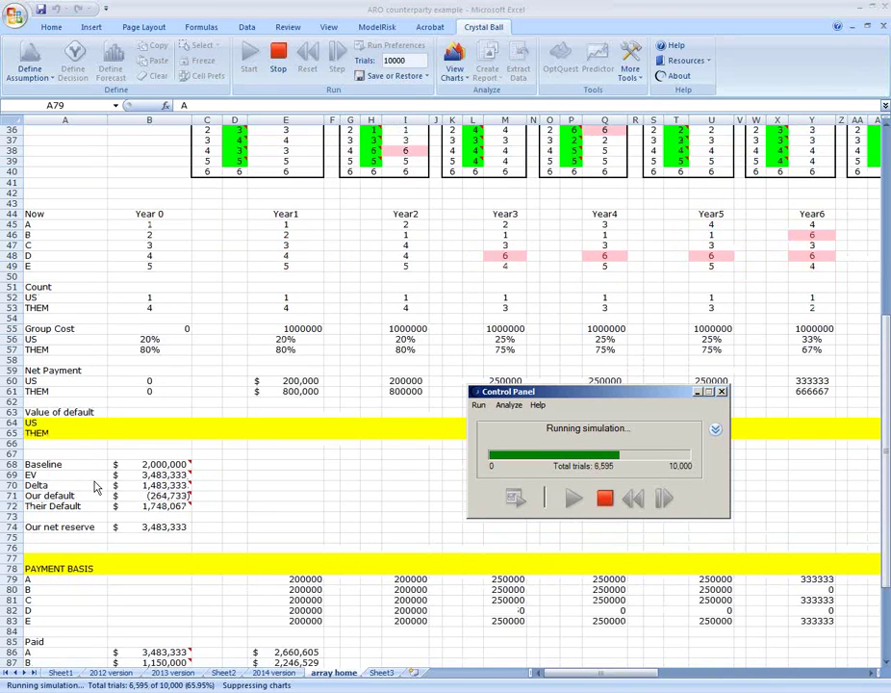
left_click(43, 474)
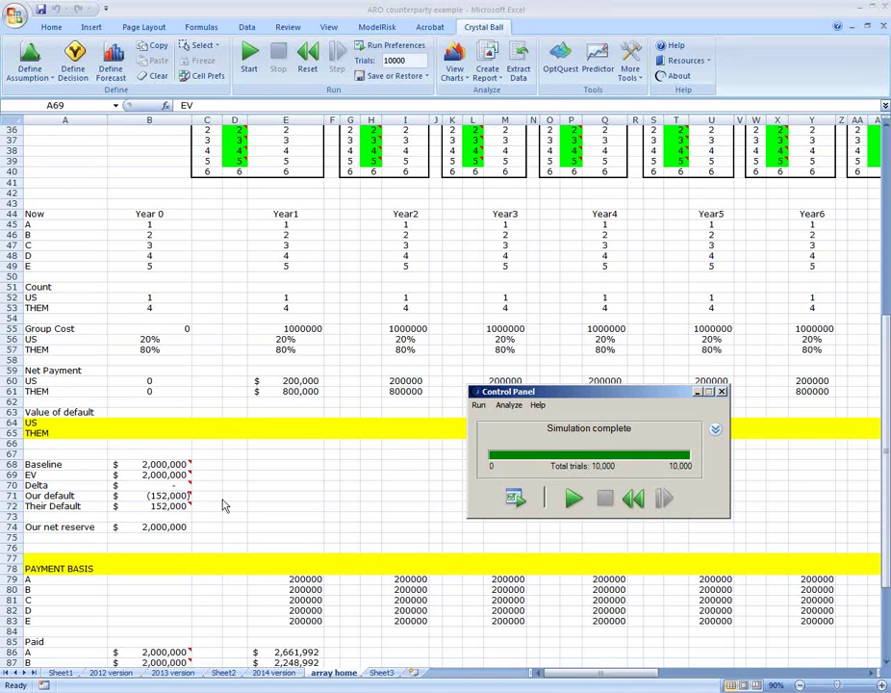
left_click(887, 664)
- Bring rows 86–98 into view at 110% zoom and check party A's delta formula in E93
scroll(886, 664, "down", 3)
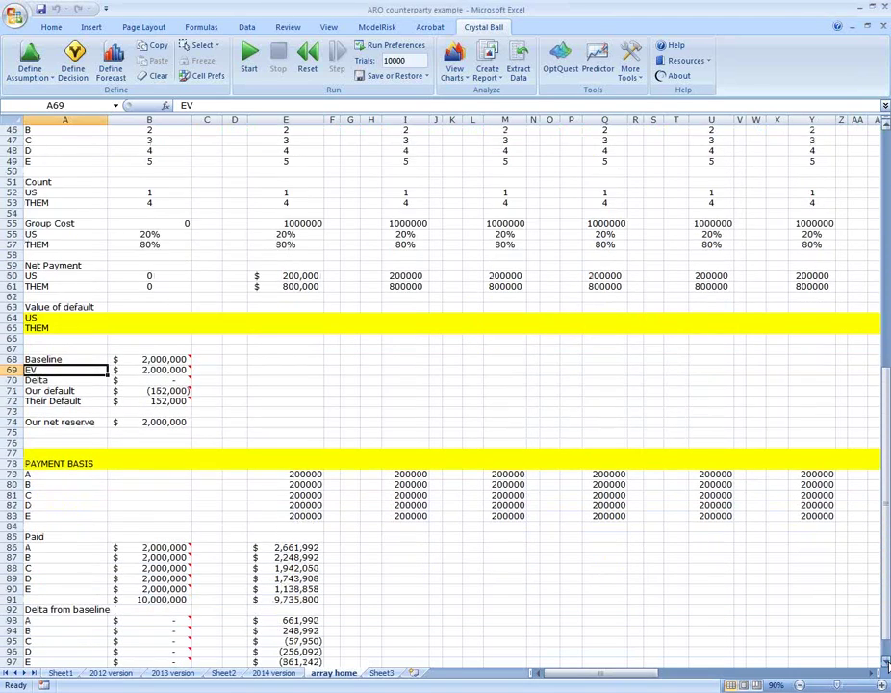
scroll(887, 664, "down", 7)
left_click(300, 422)
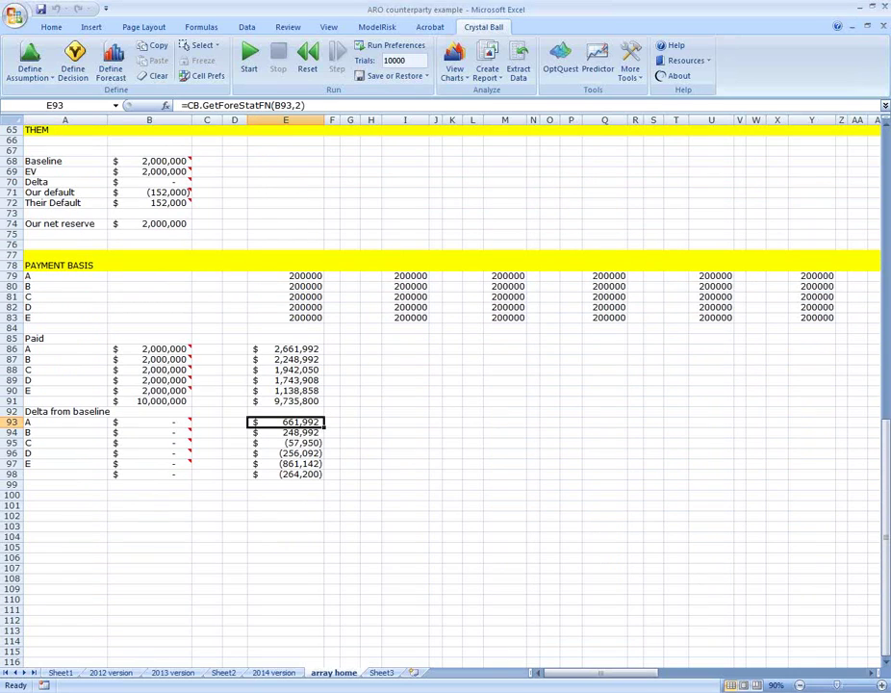
left_click(883, 686)
left_click(883, 685)
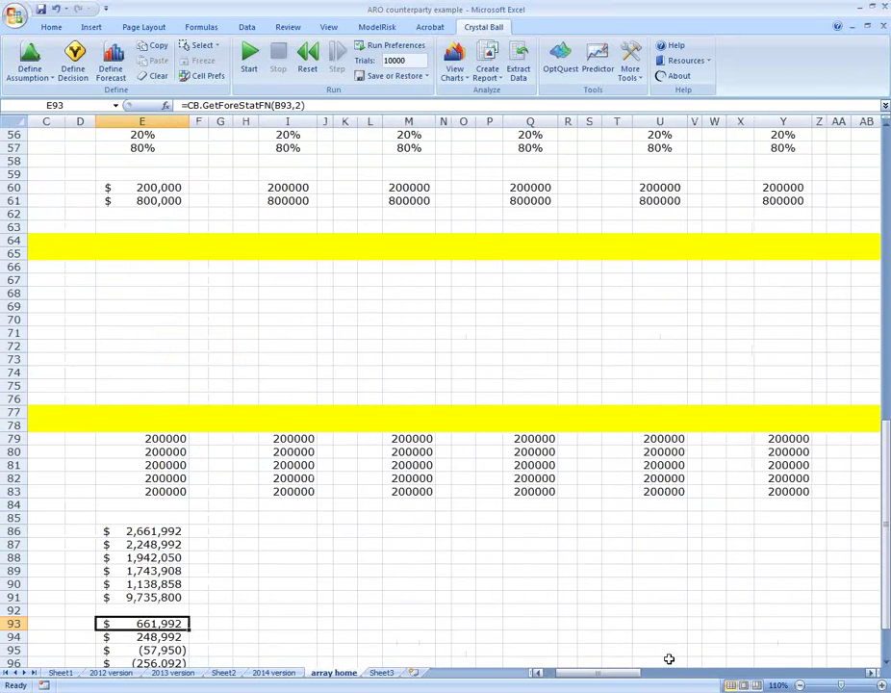
left_click_drag(591, 672, 553, 672)
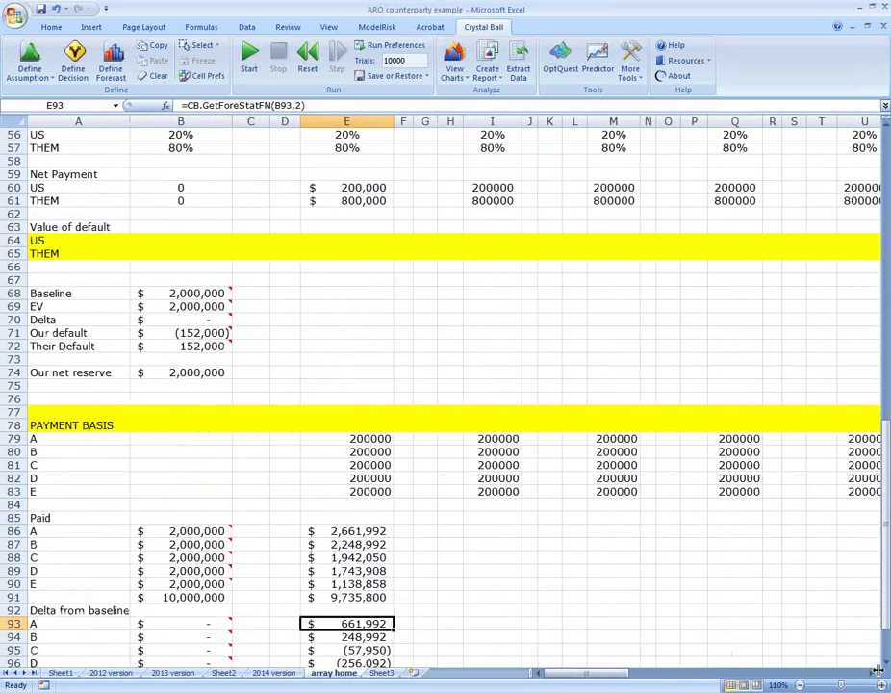
left_click(887, 664)
left_click(887, 664)
scroll(886, 664, "down", 5)
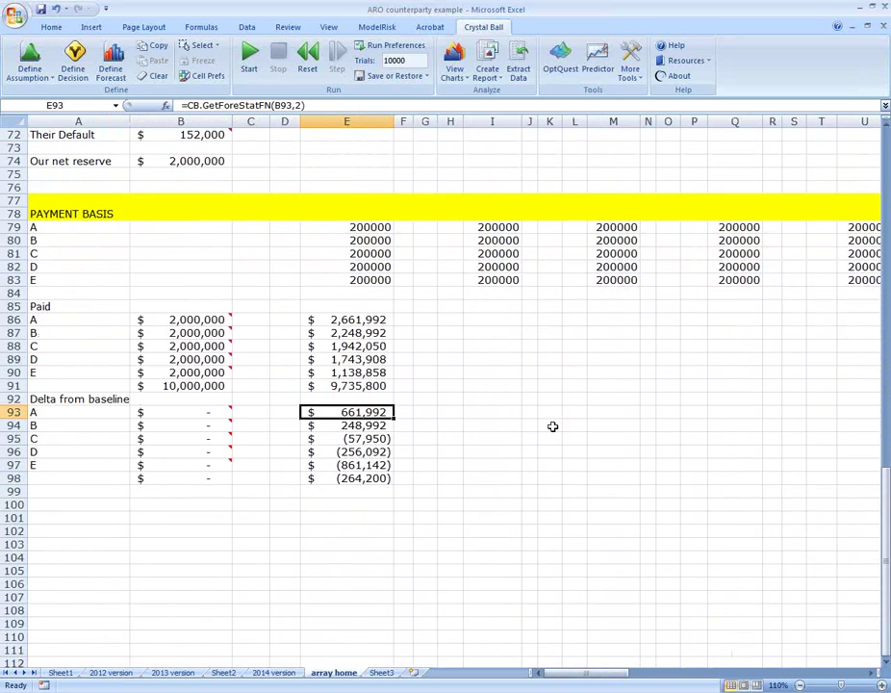
- Total the baseline and simulated mean Paid amounts, then select the Delta from baseline values for parties A–E
left_click_drag(175, 318, 183, 369)
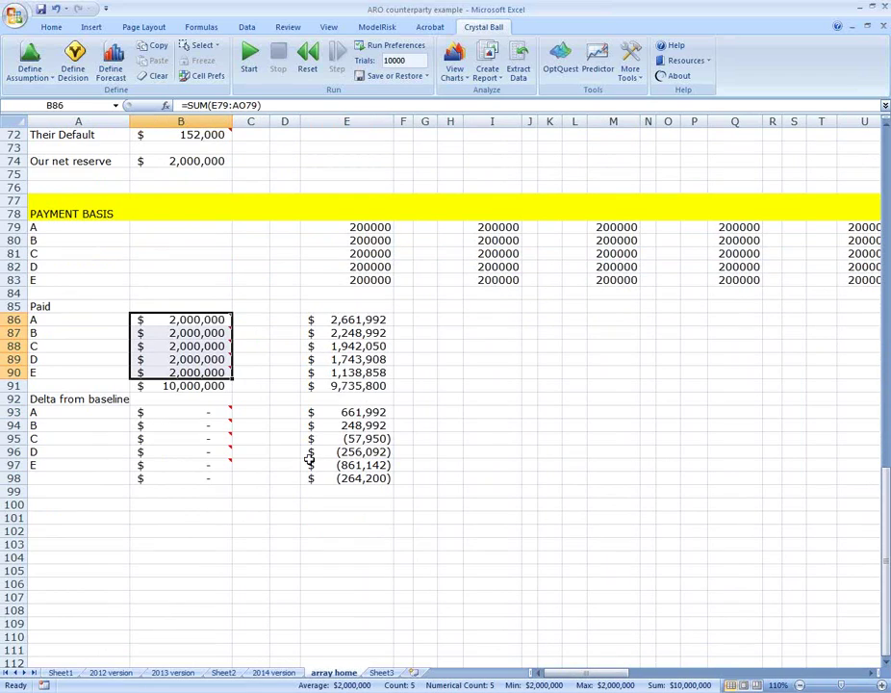
left_click_drag(352, 371, 358, 317)
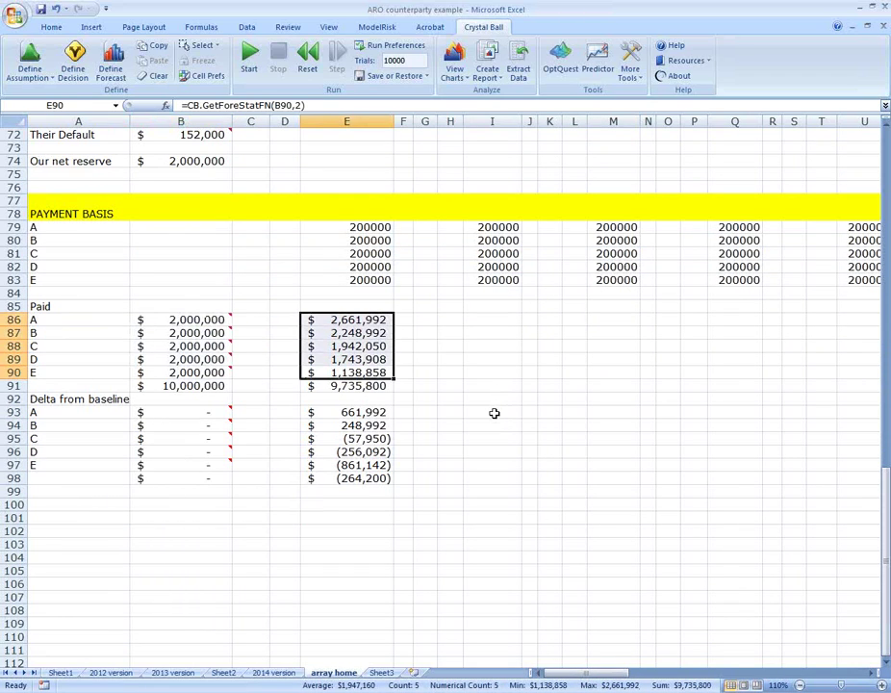
left_click(373, 411)
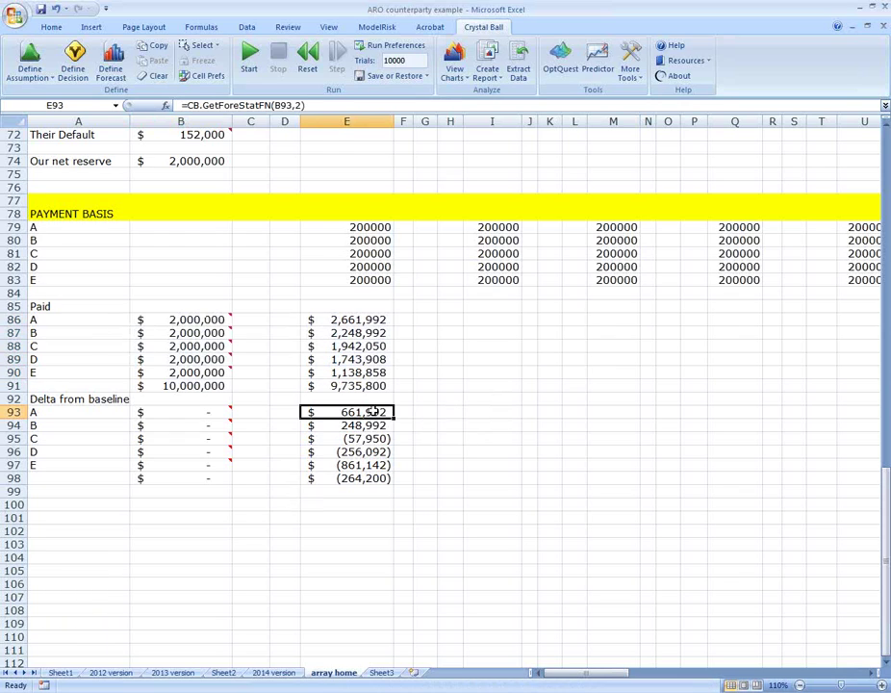
left_click(384, 424)
left_click_drag(385, 425, 379, 461)
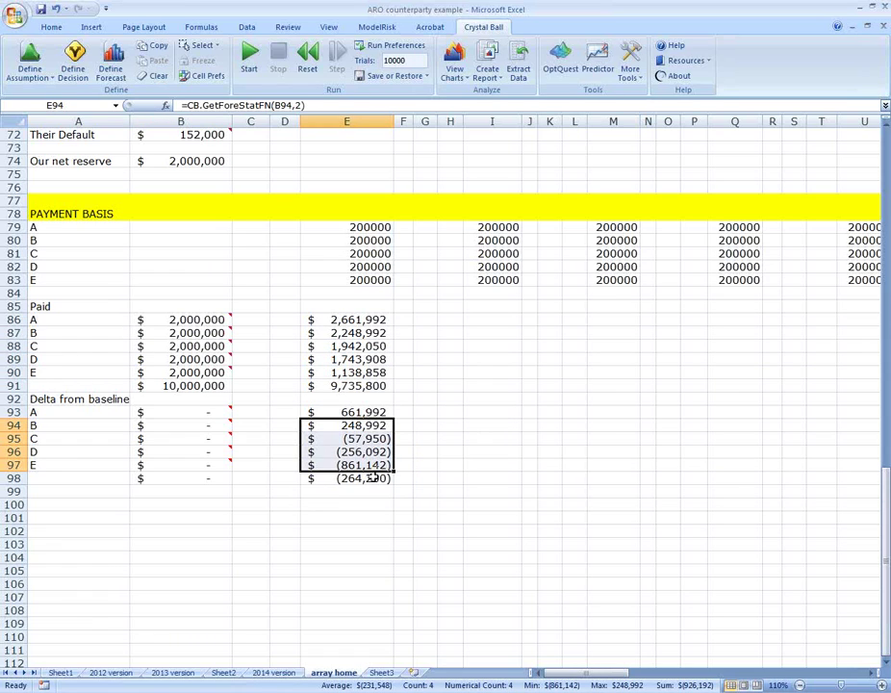
key("Up")
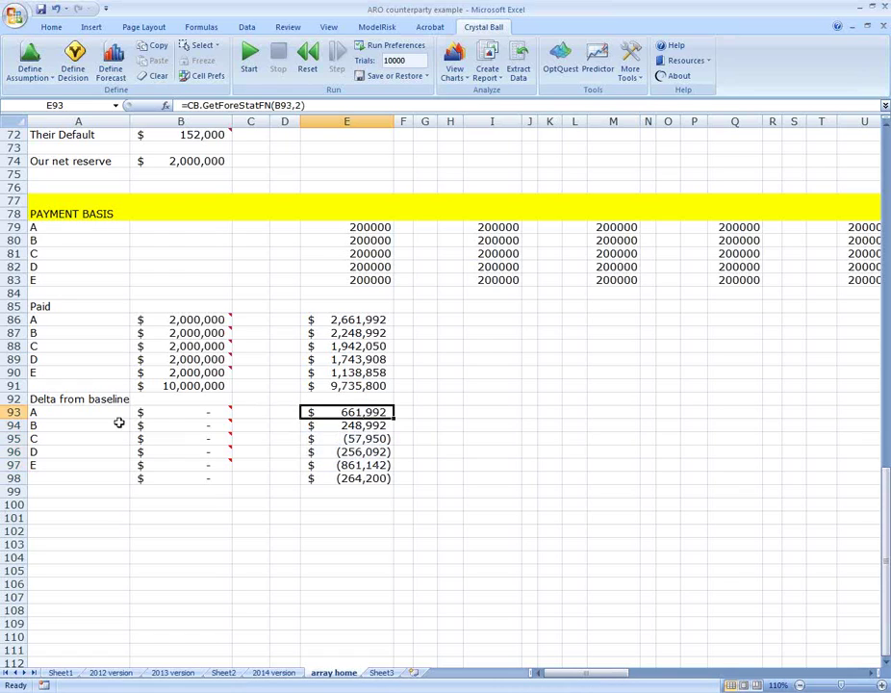
left_click(20, 412)
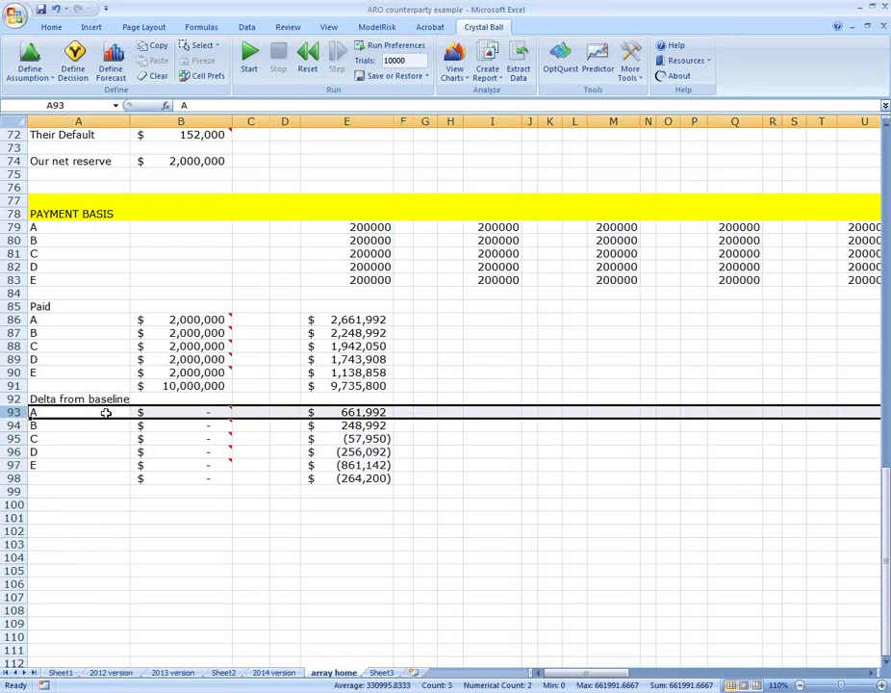